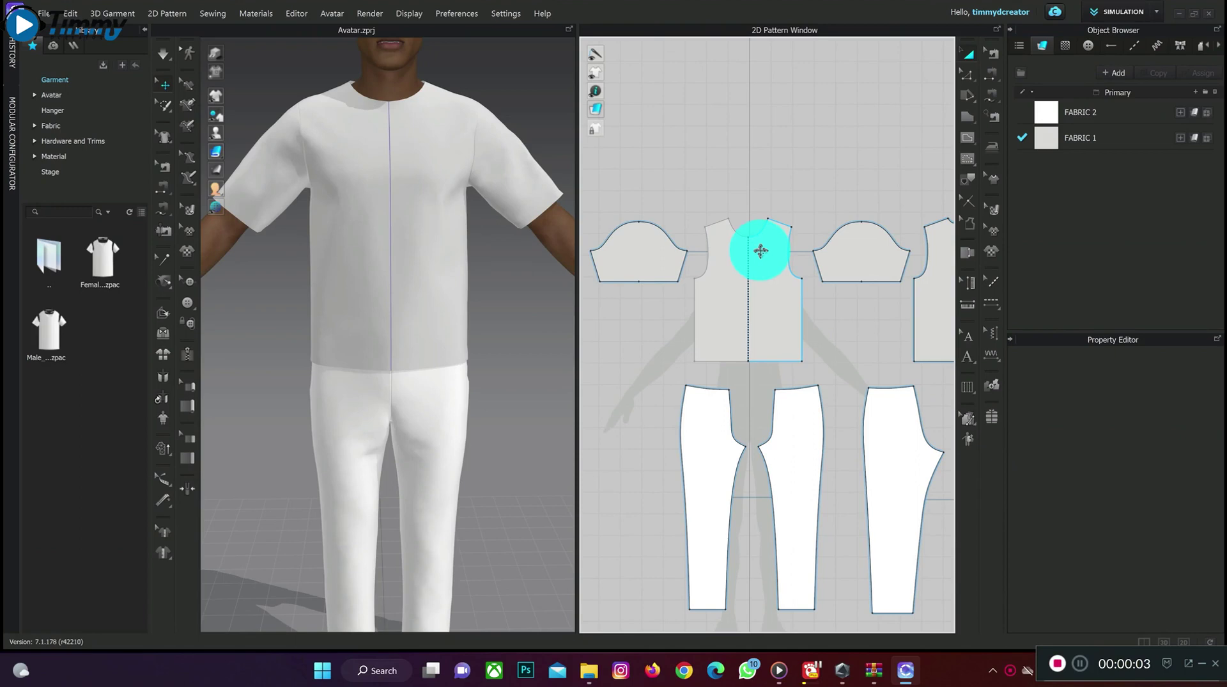
Remove the linked editing between the two halves of the front shirt pattern.
left_click(776, 292)
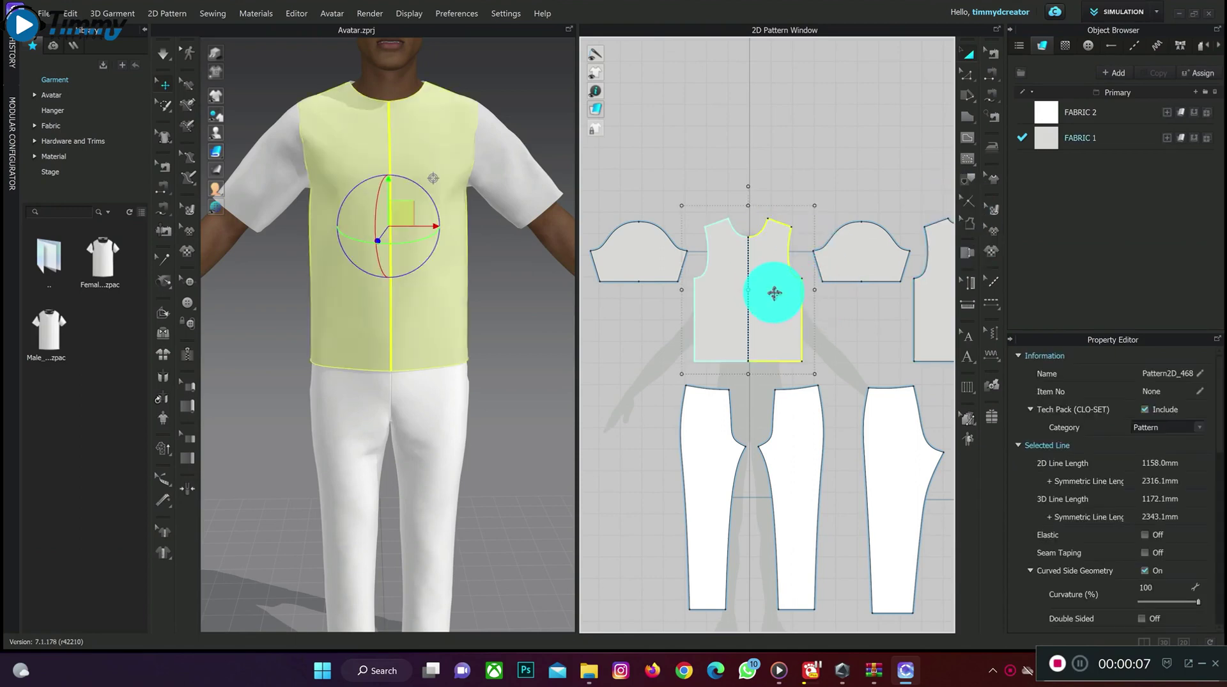
right_click(774, 292)
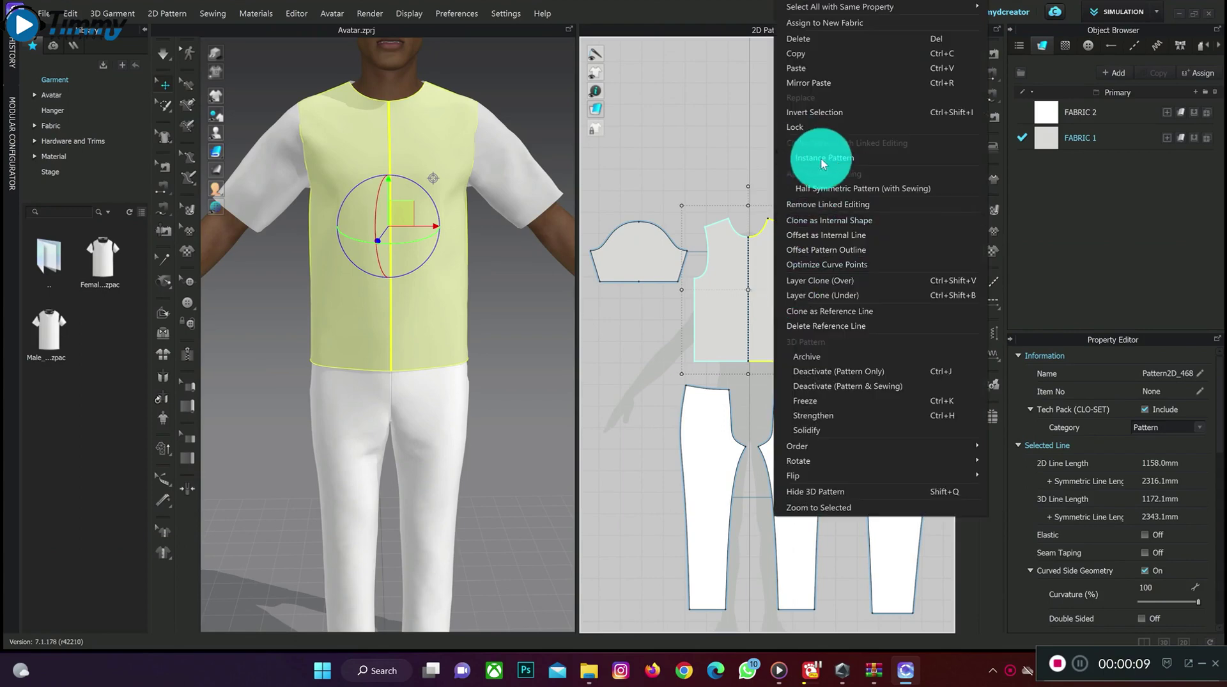
left_click(840, 205)
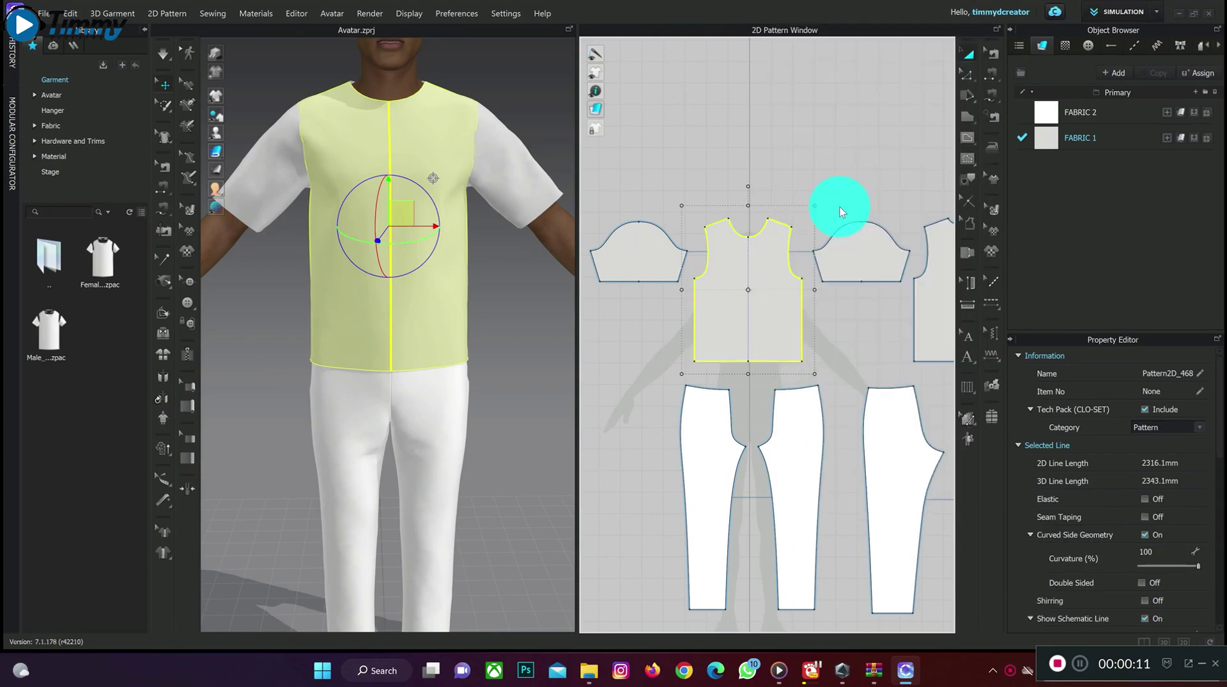
Draw a closed pointed pocket outline on the front's chest with Internal Polygon/Line, about 104 mm wide with 103 mm sides and 65 mm lower edges.
left_click(970, 139)
scroll(760, 256, "up", 3)
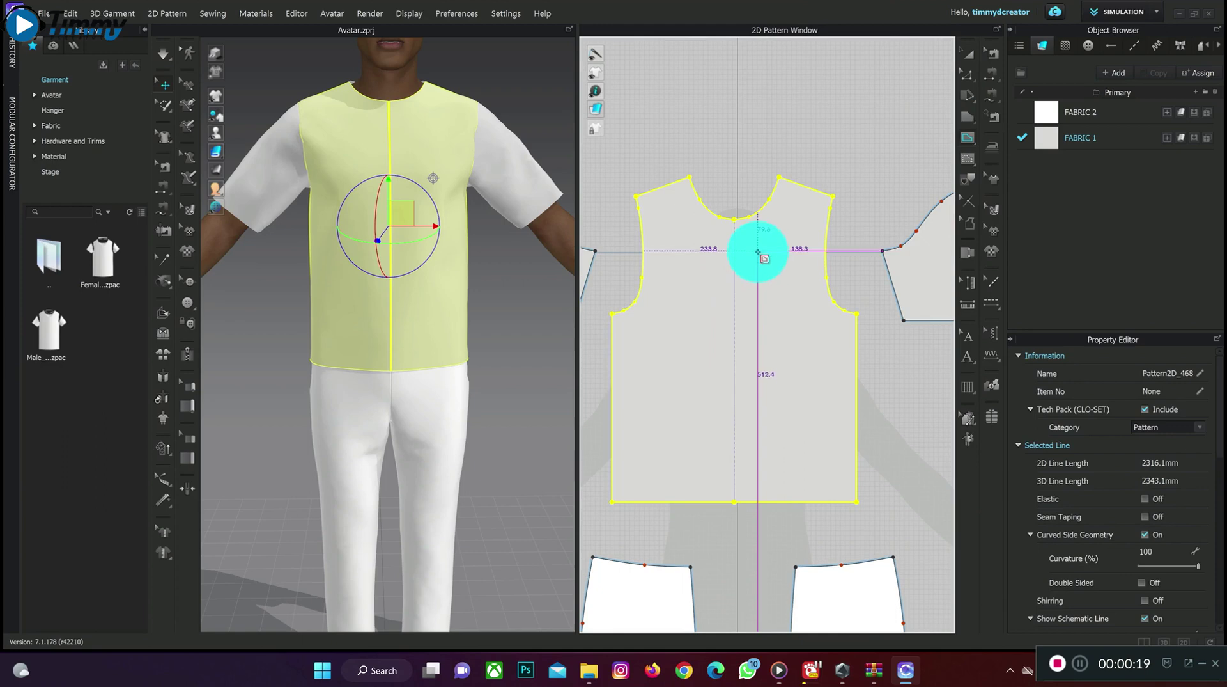
left_click(761, 251)
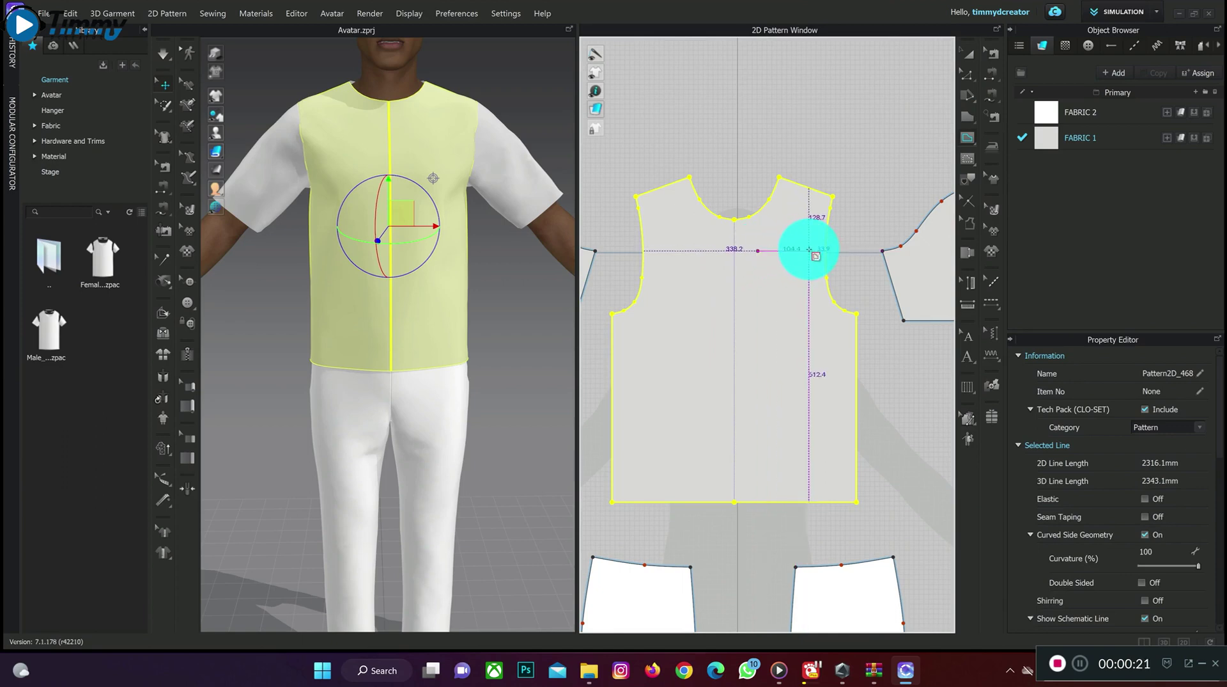
left_click(809, 250)
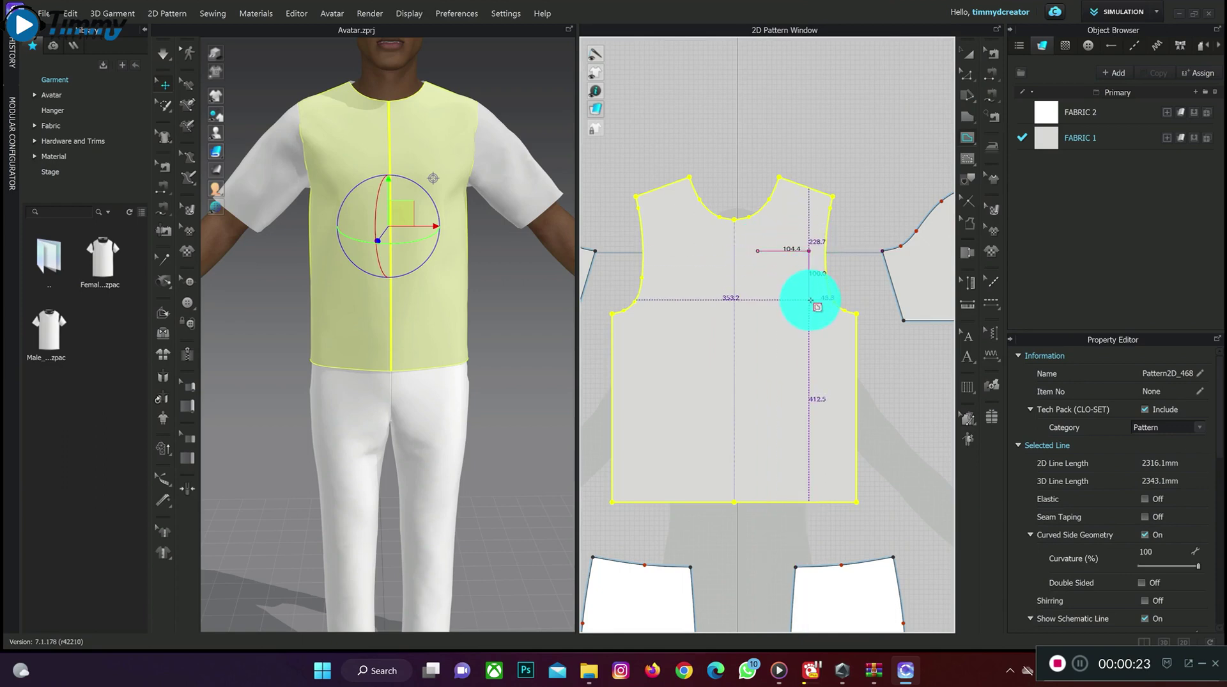
left_click(810, 300)
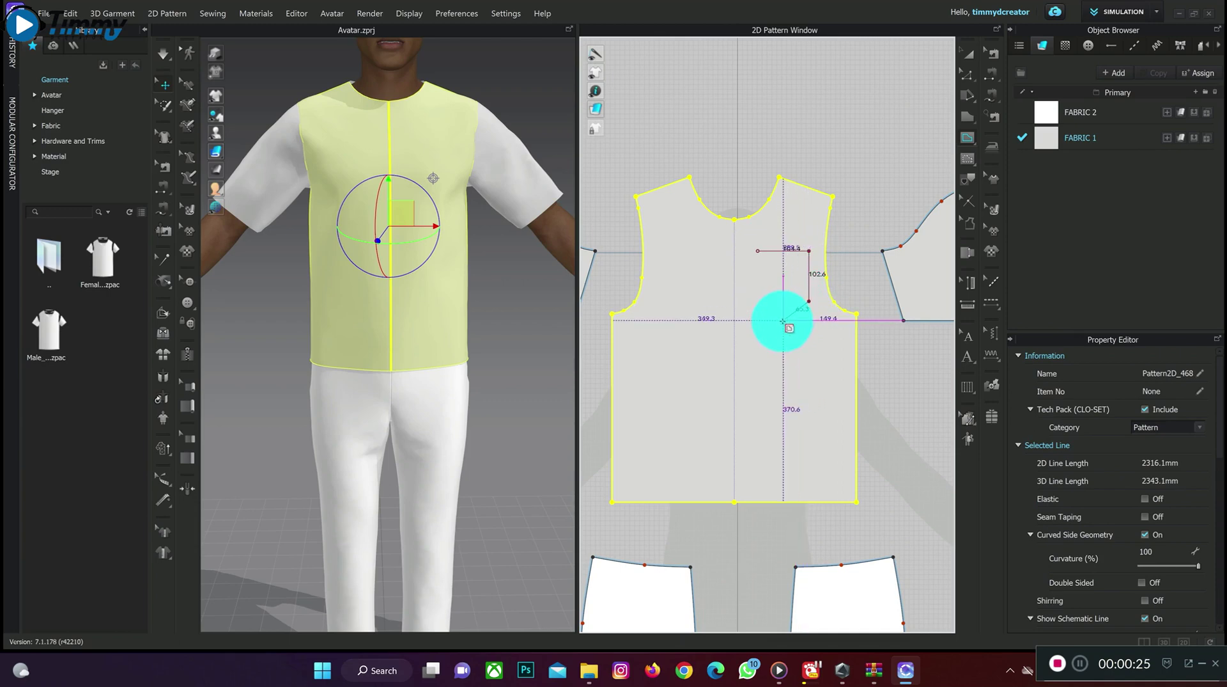
left_click(783, 320)
left_click(759, 301)
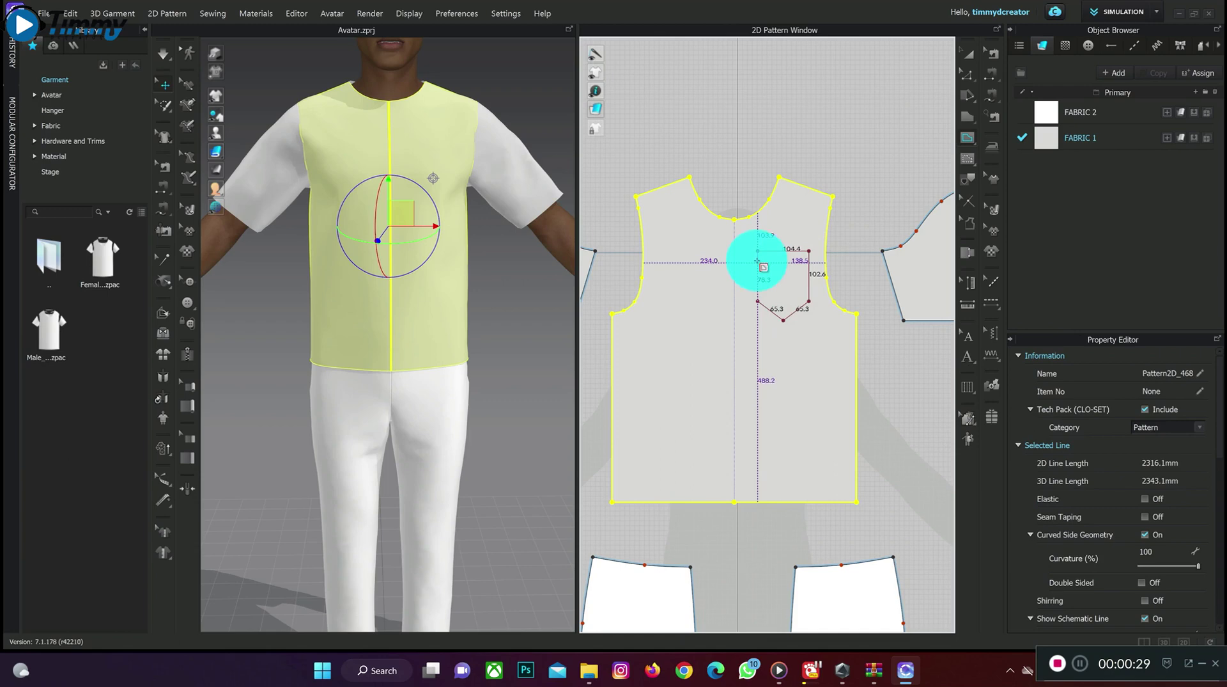
left_click(758, 253)
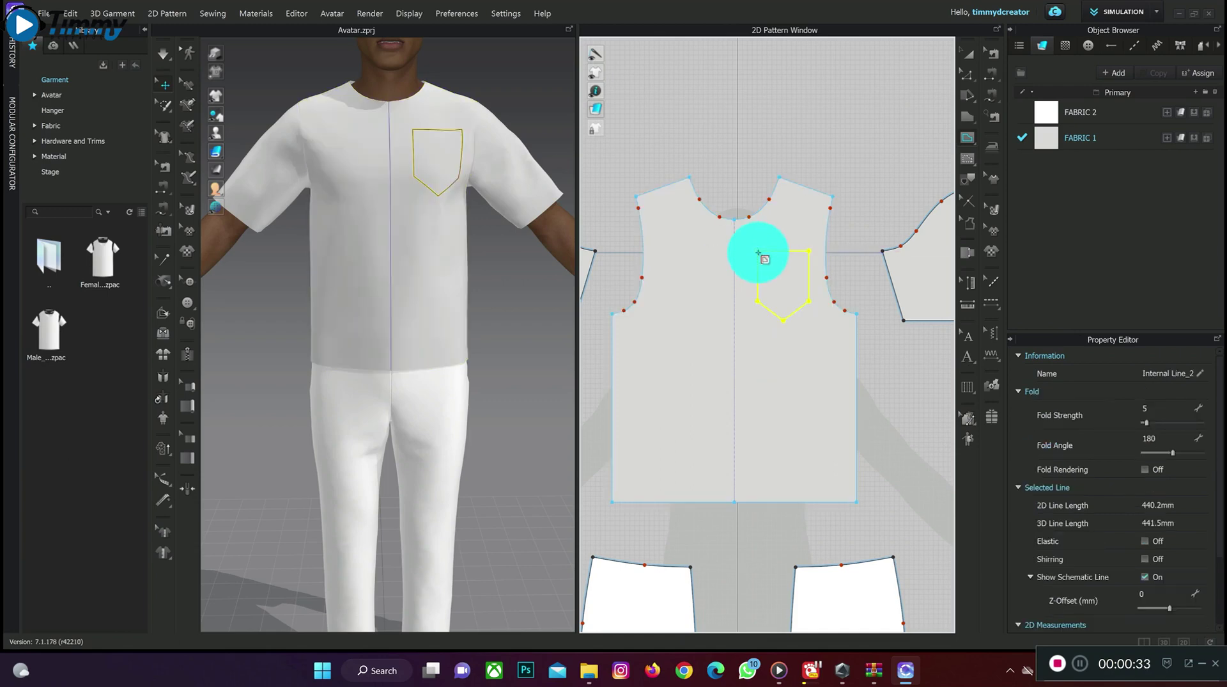
Copy the front shirt pattern with its pocket outline and paste the duplicate directly above the original.
scroll(761, 252, "down", 2)
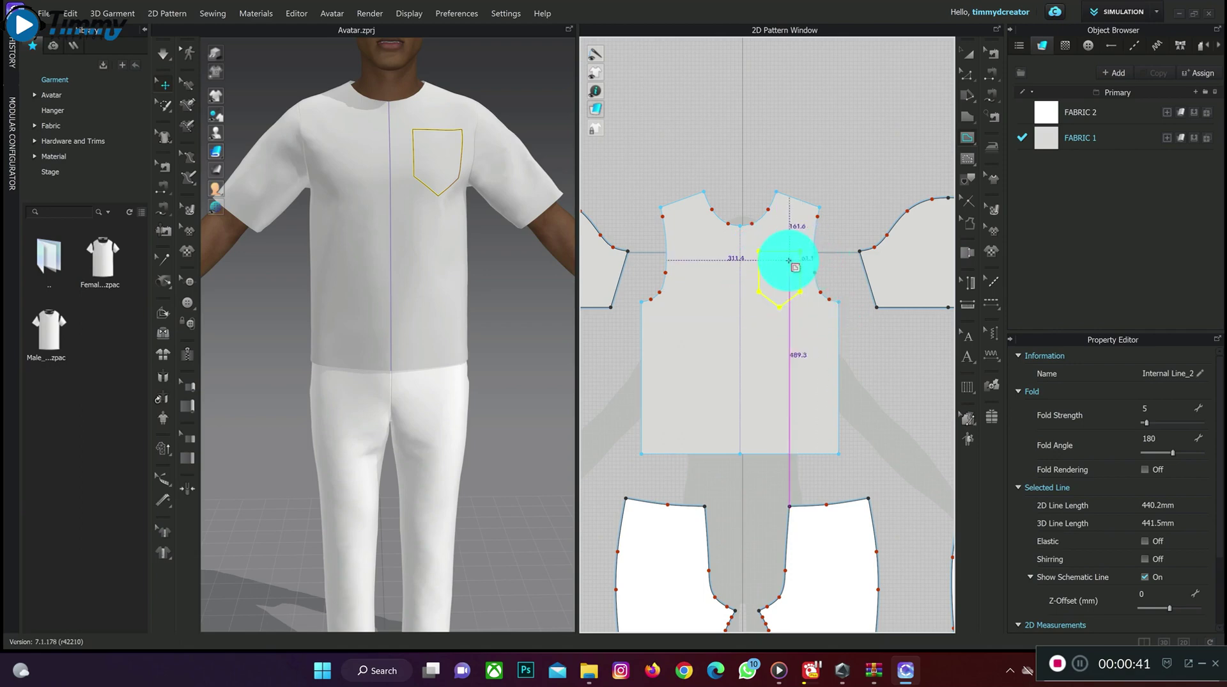
scroll(789, 260, "down", 3)
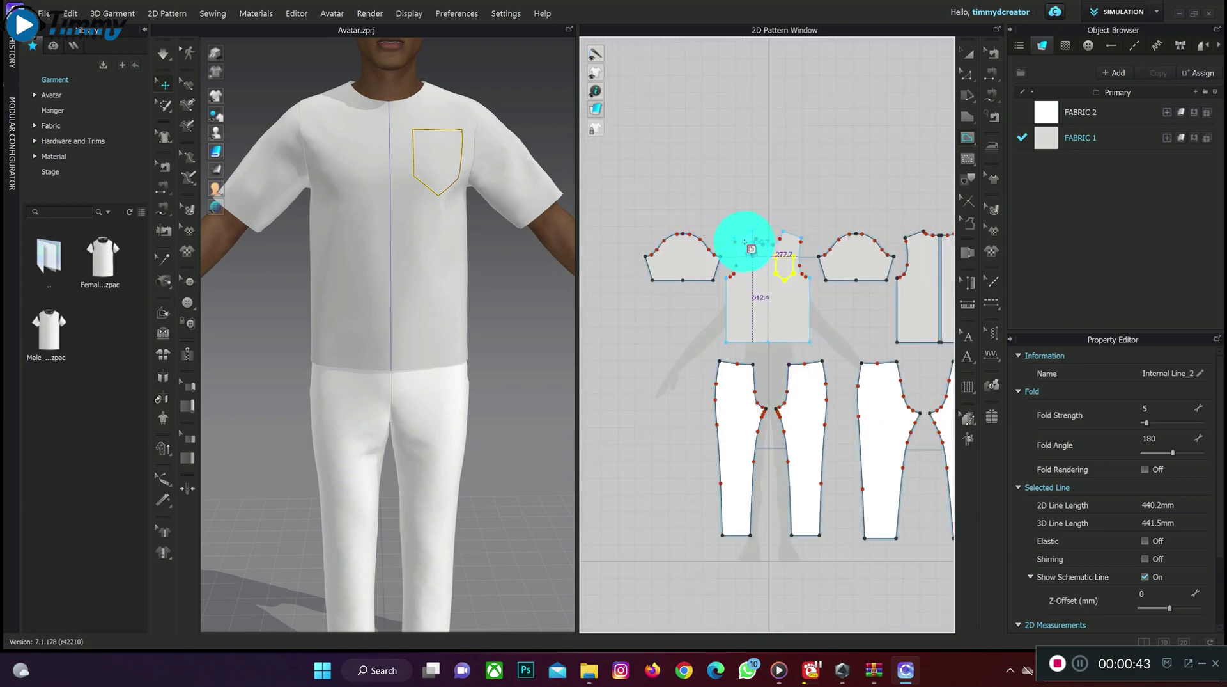
left_click(971, 54)
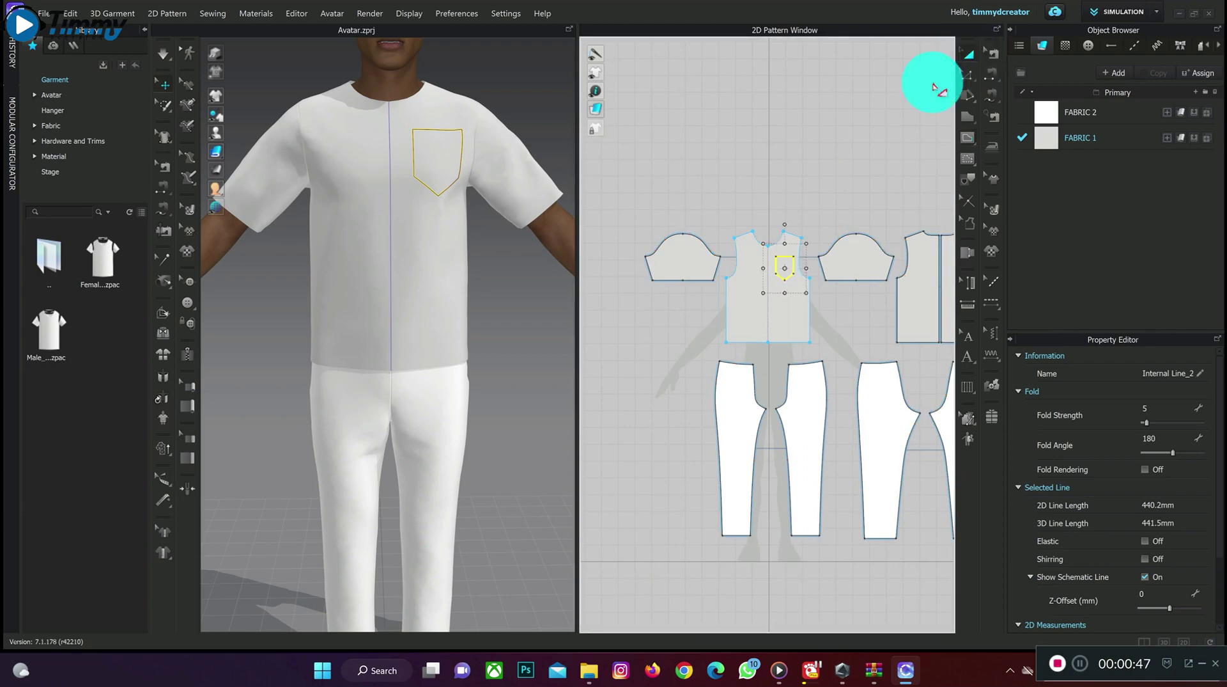
left_click(758, 315)
right_click(757, 316)
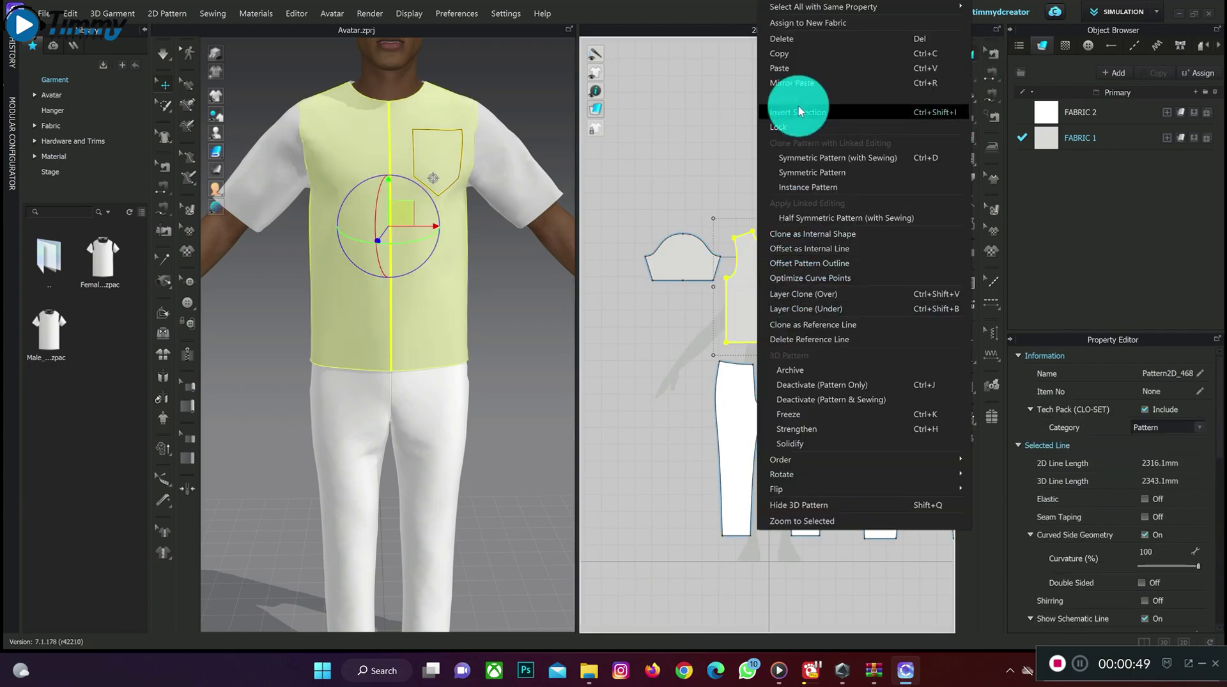
left_click(790, 55)
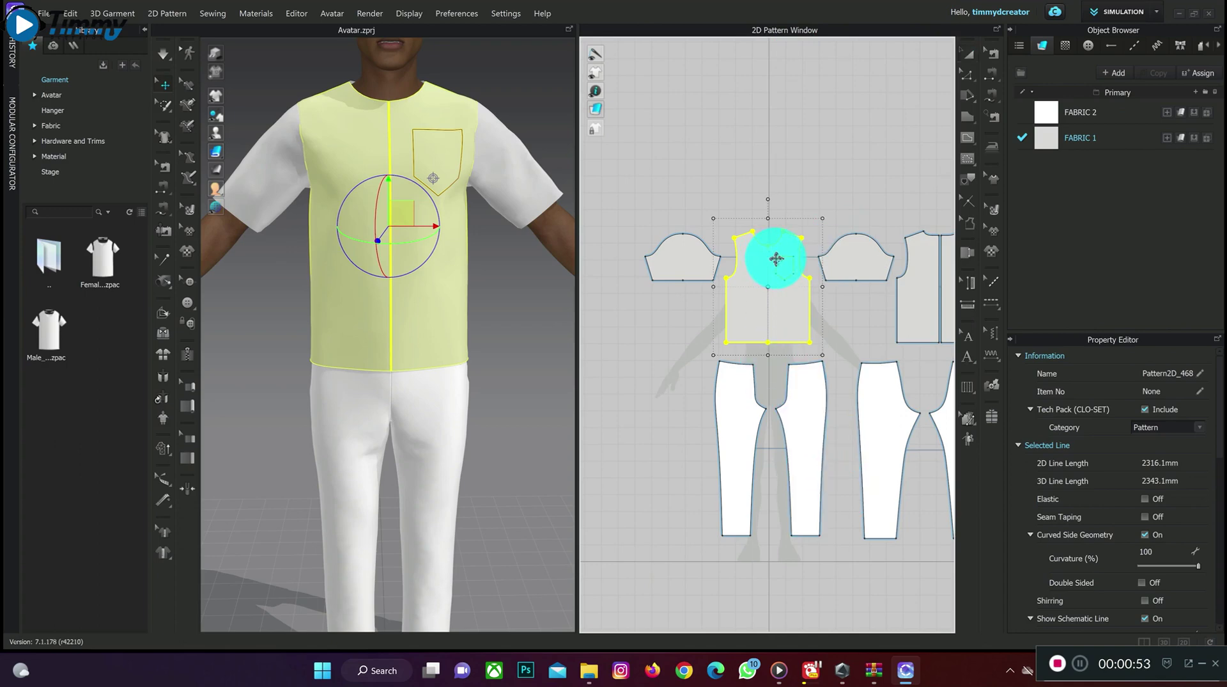
key("ctrl+v")
left_click(767, 157)
Cut the pocket shape out of the duplicated front and delete the surrounding shirt piece, keeping only the pocket.
left_click(784, 131)
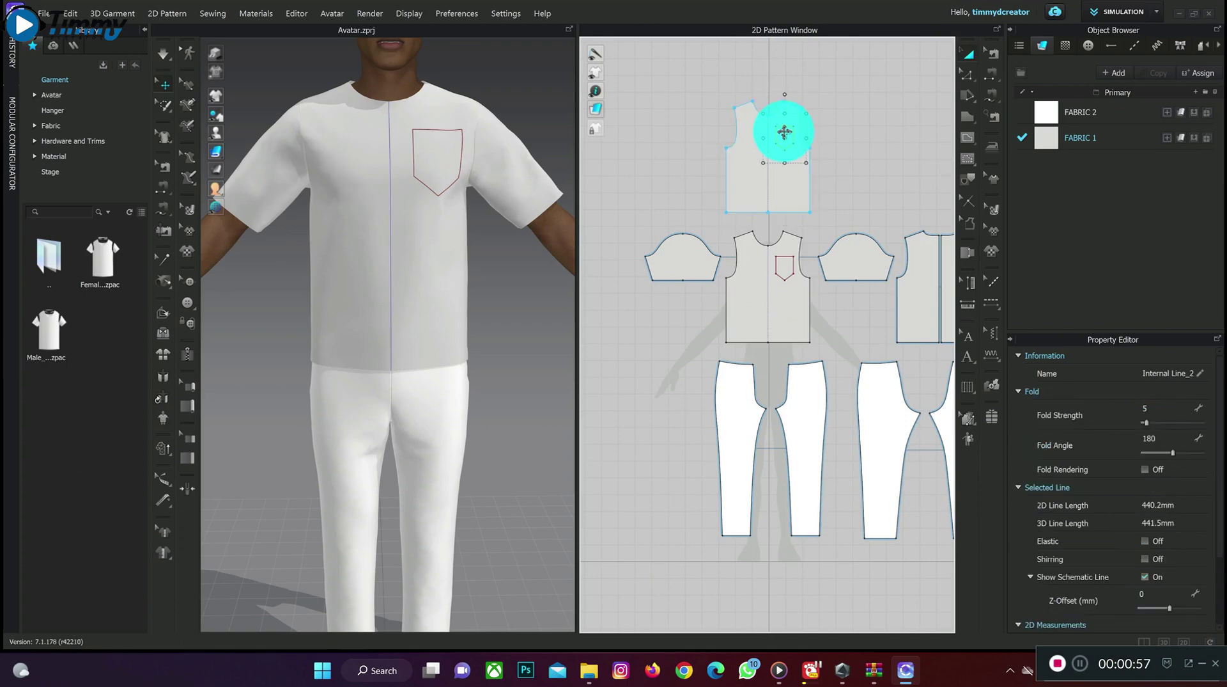
right_click(784, 131)
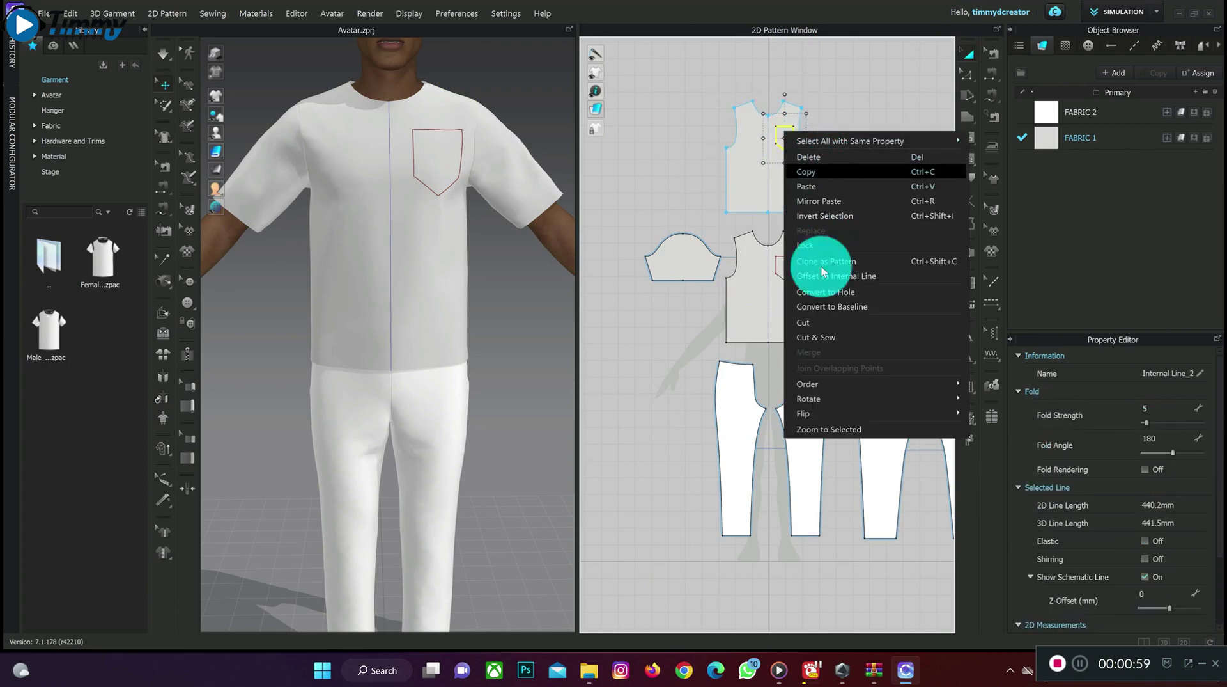
left_click(822, 322)
left_click(773, 197)
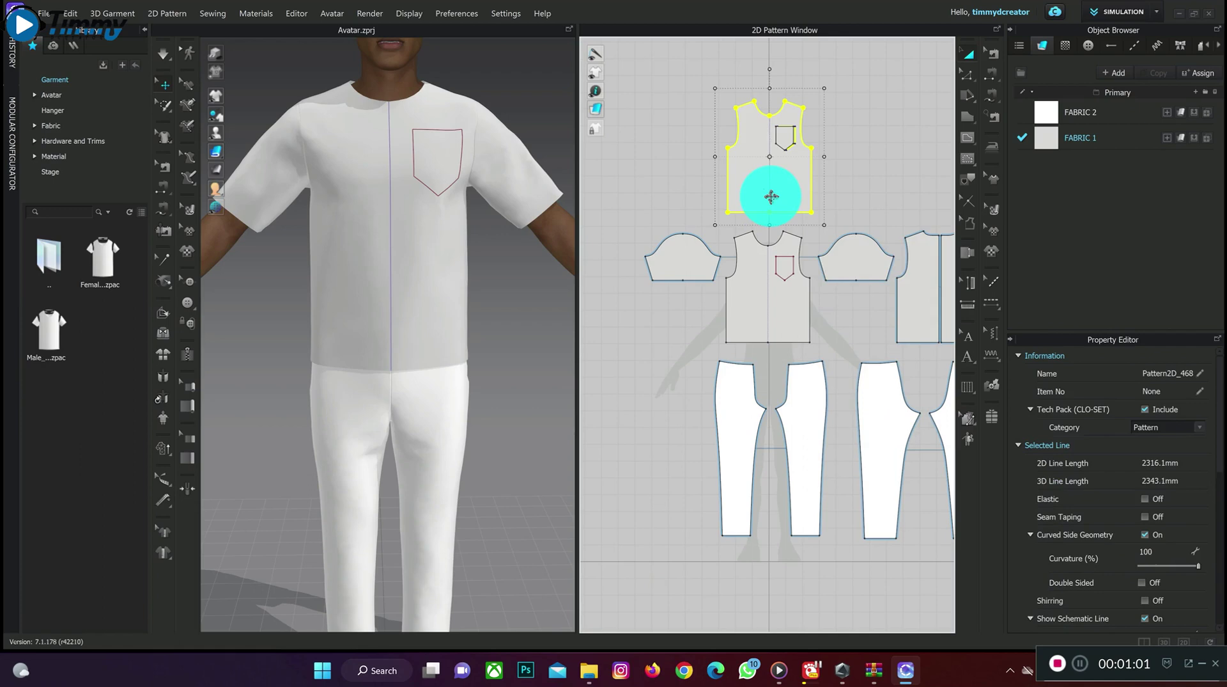
key("Delete")
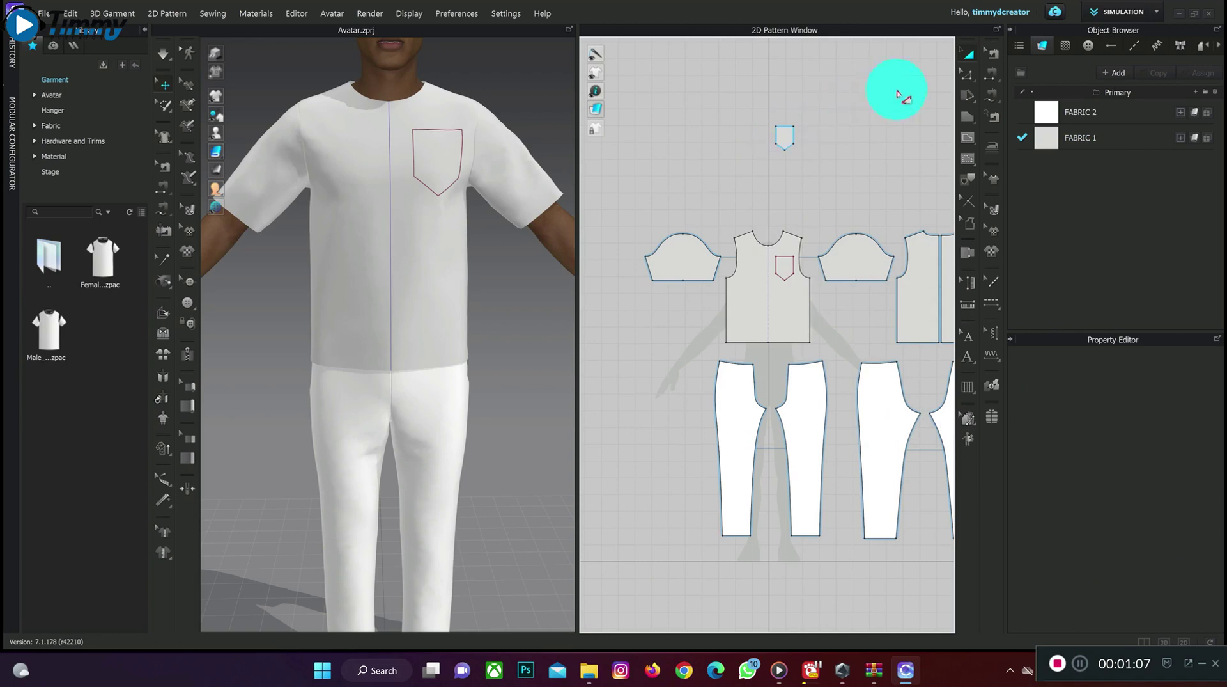
Free-sew the pocket piece's side and lower edges to the matching chest outline, leaving the upper edge open.
left_click(995, 100)
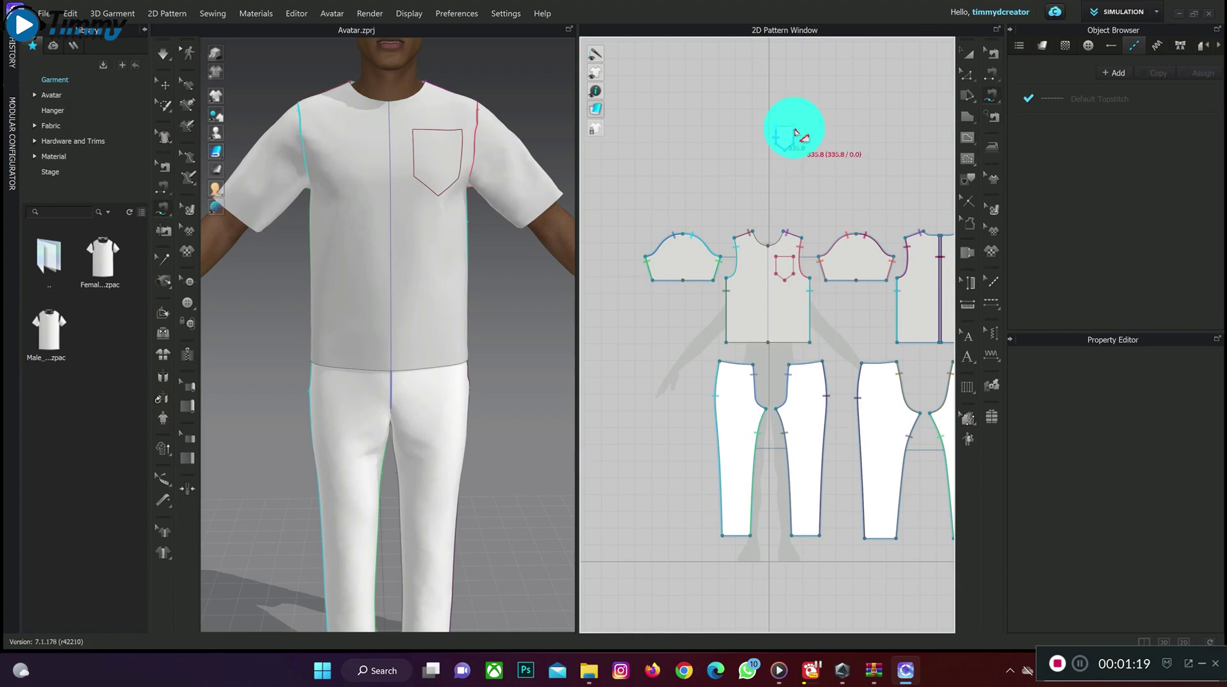
left_click(796, 132)
left_click(777, 260)
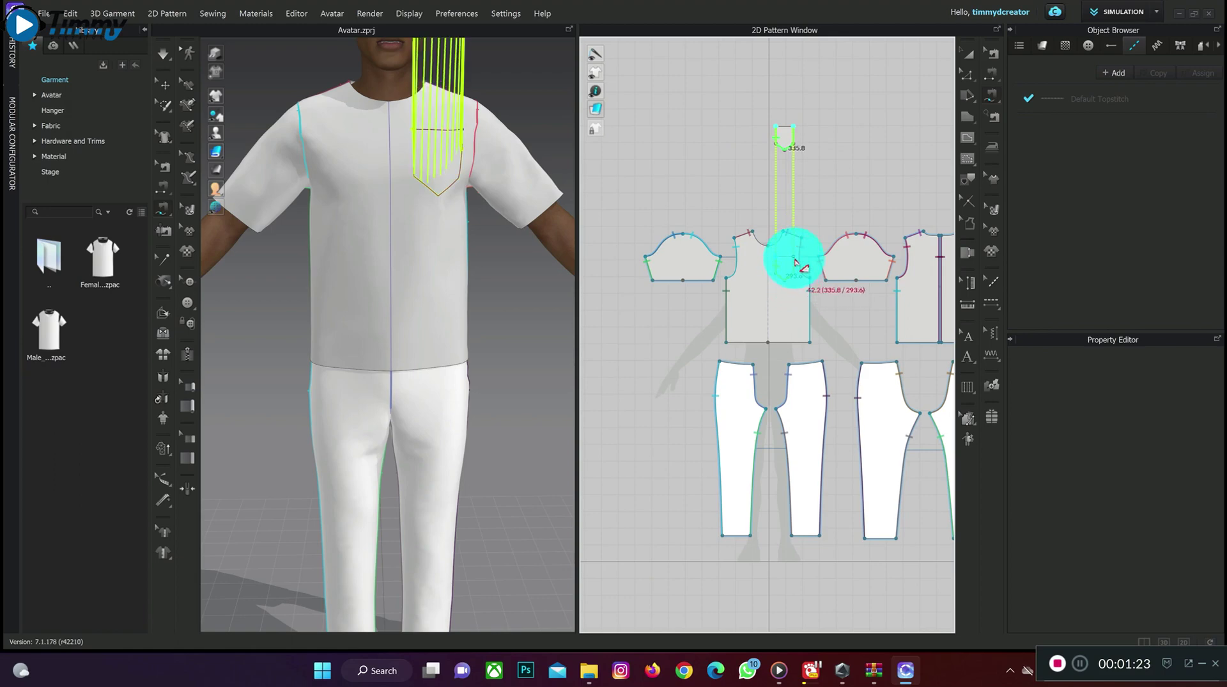
left_click(795, 262)
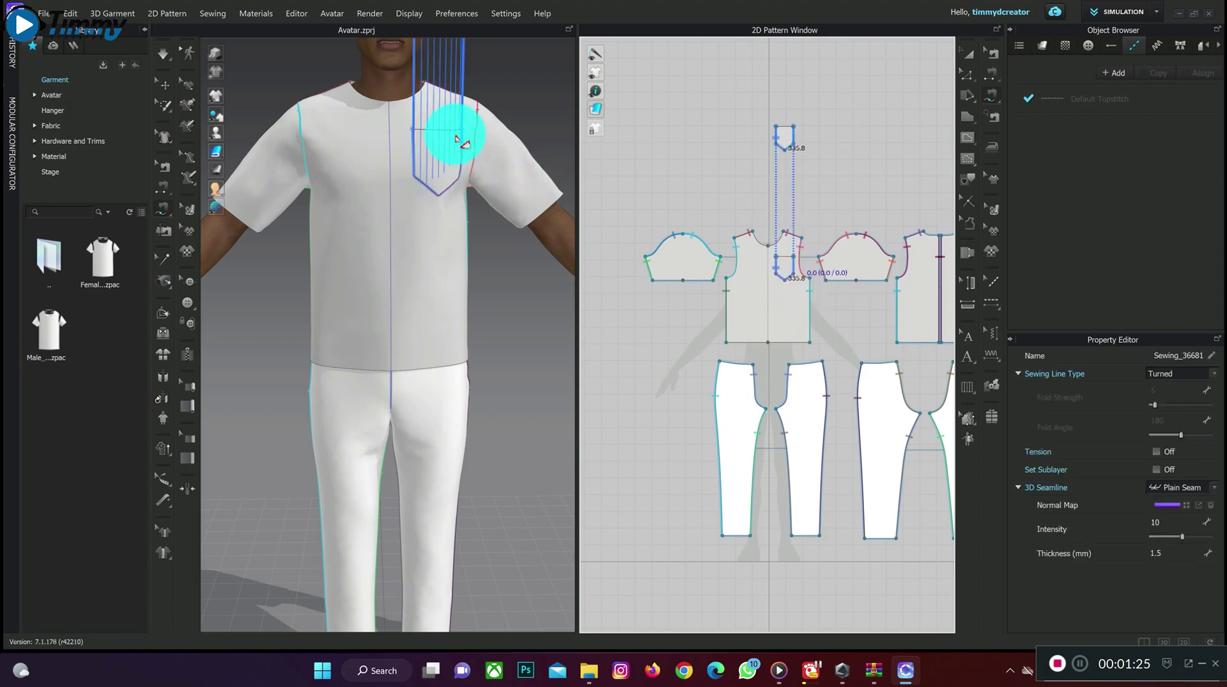
Move the pocket piece down to the avatar's chest in the 3D view and simulate the garment to attach it.
scroll(457, 137, "down", 6)
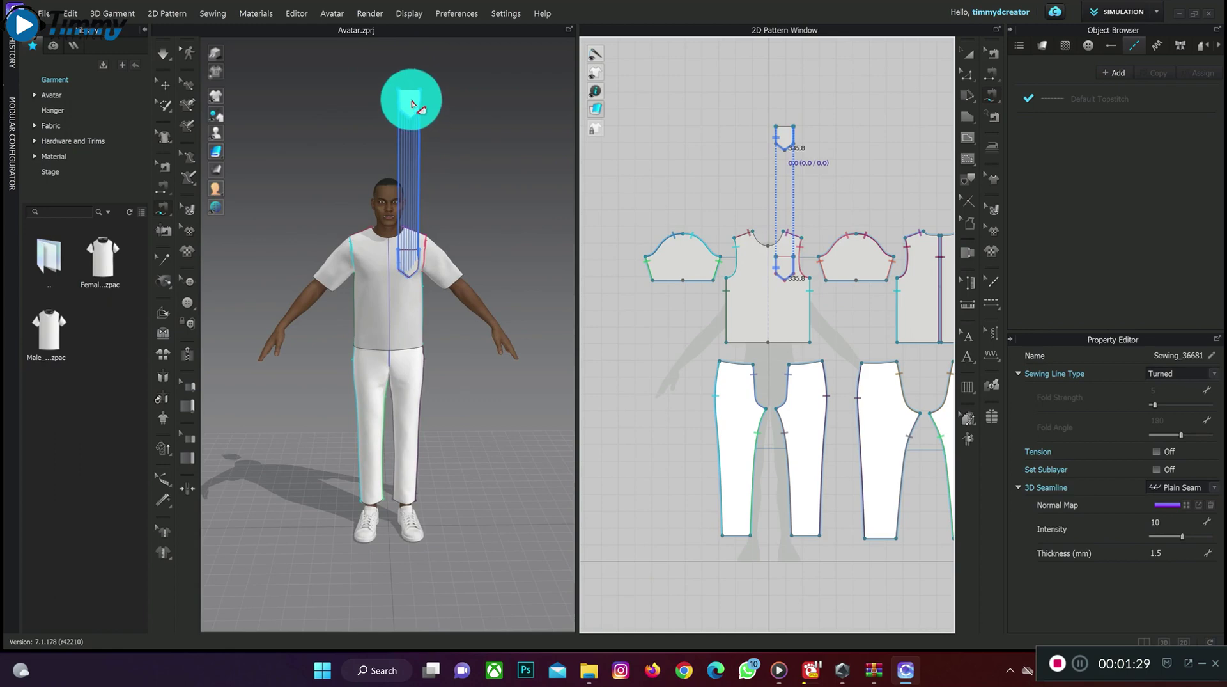
key("q")
left_click(413, 102)
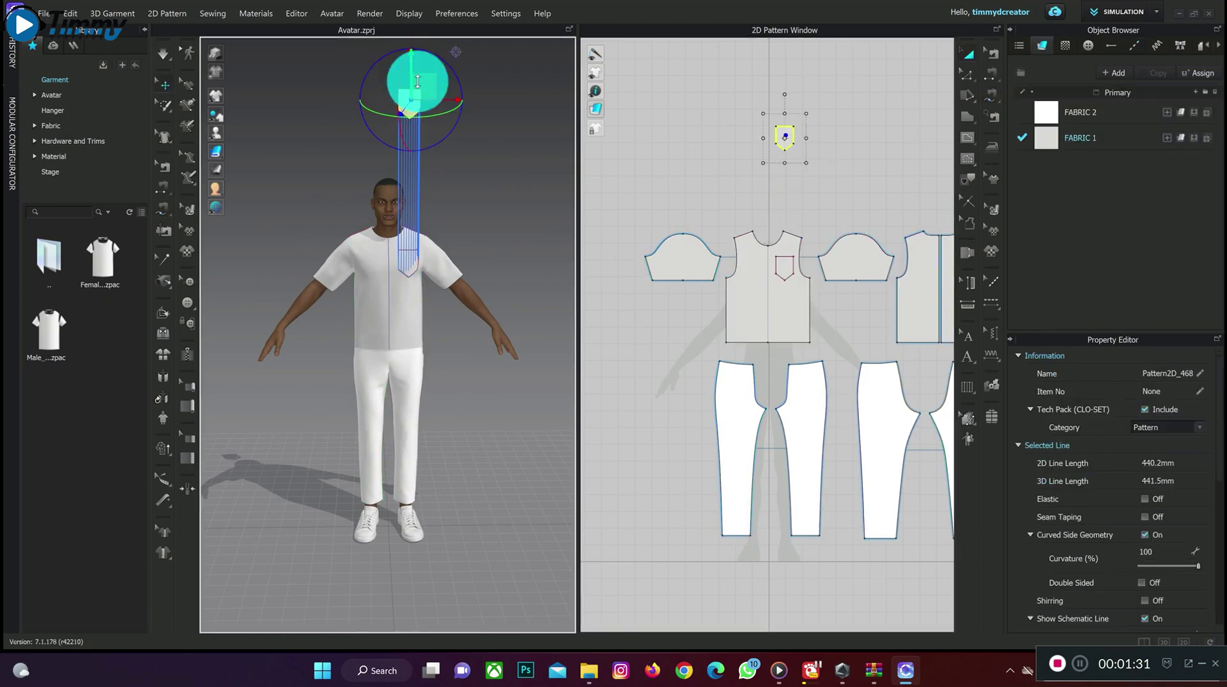
left_click_drag(417, 81, 446, 206)
key("space")
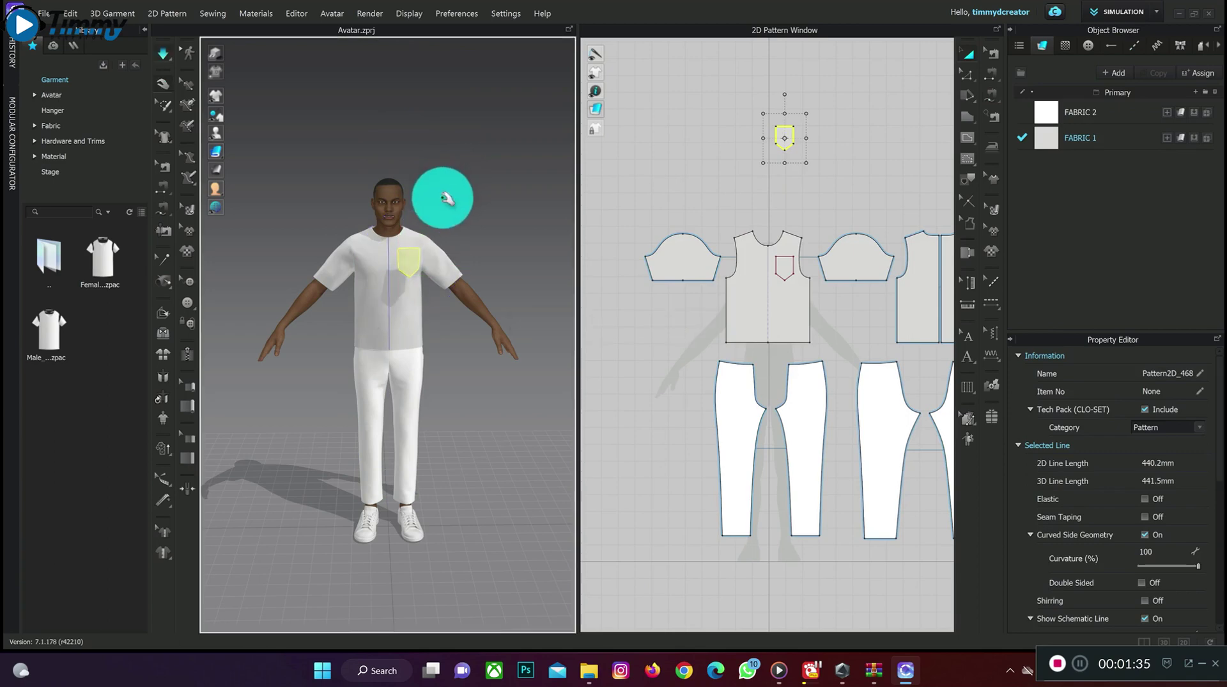
scroll(440, 204, "up", 3)
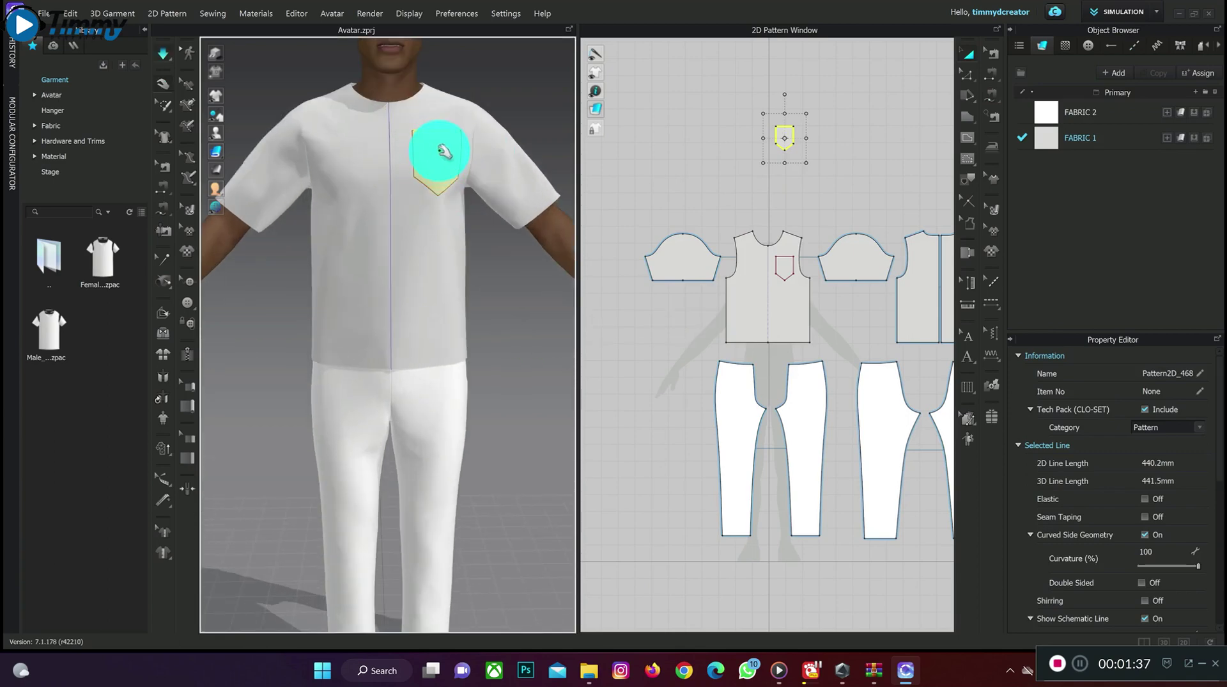
left_click_drag(445, 152, 443, 181)
scroll(441, 189, "down", 3)
scroll(438, 192, "up", 3)
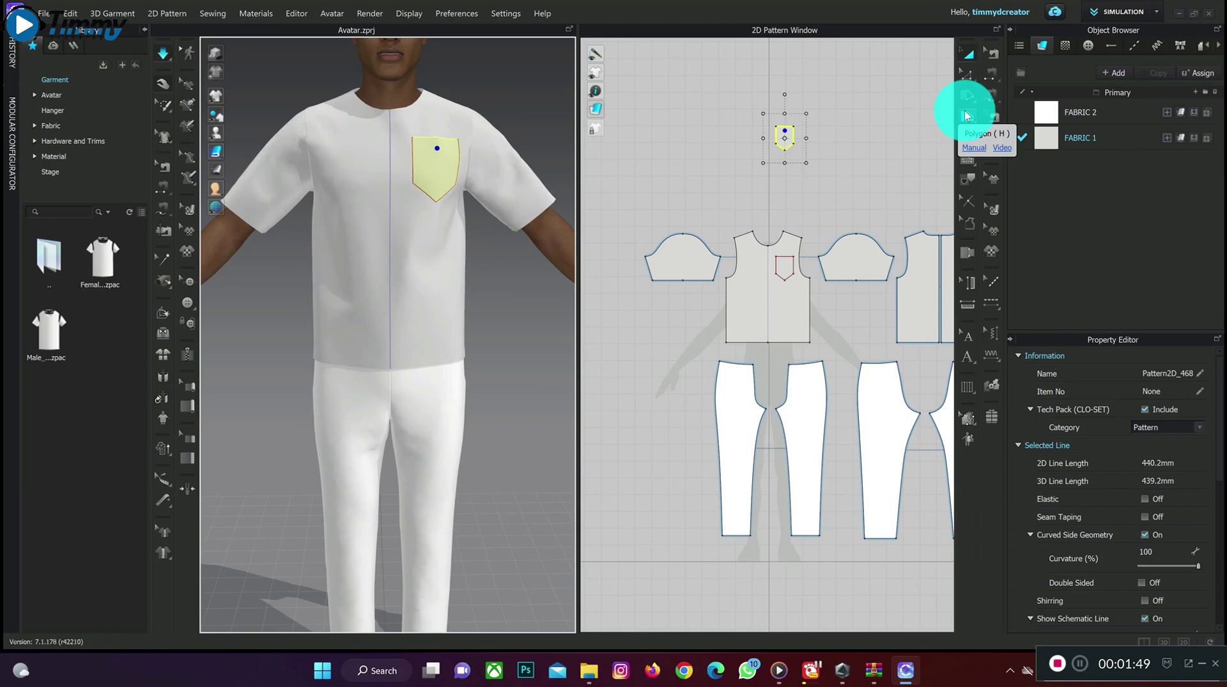
Draw a closed kangaroo pocket outline on the lower front with Internal Polygon/Line, about 353 mm wide at the base and 233 mm at the upper edge.
left_click(972, 140)
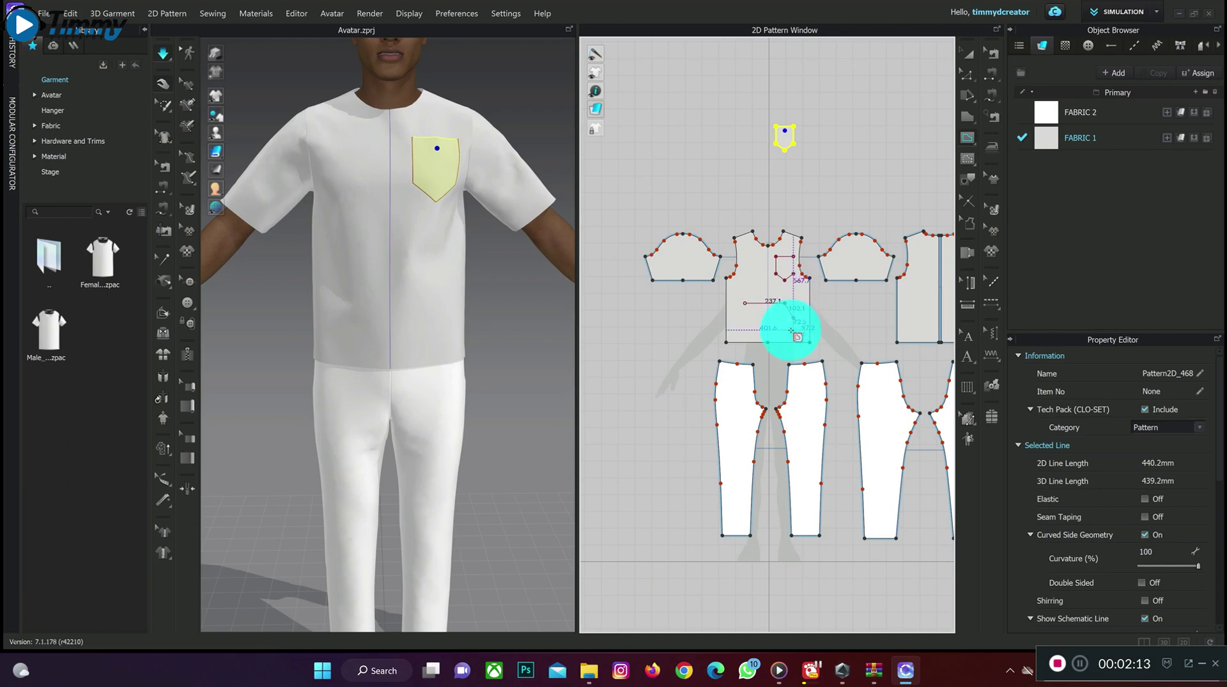
left_click(792, 330)
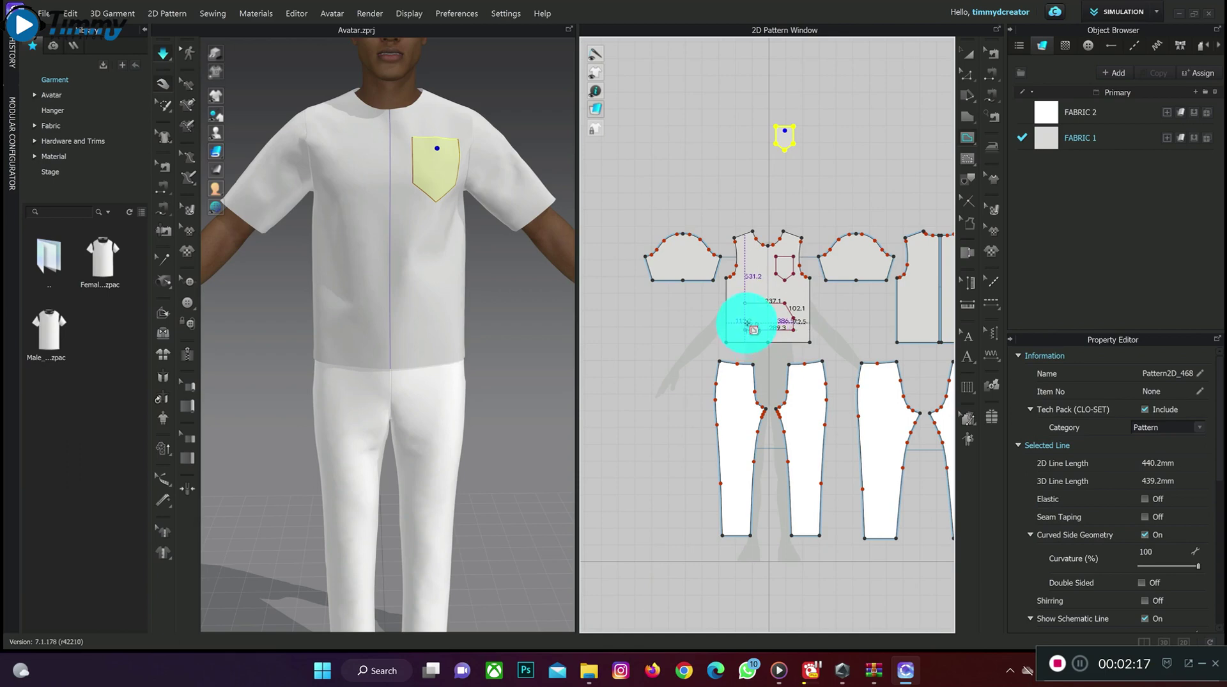
key("Escape")
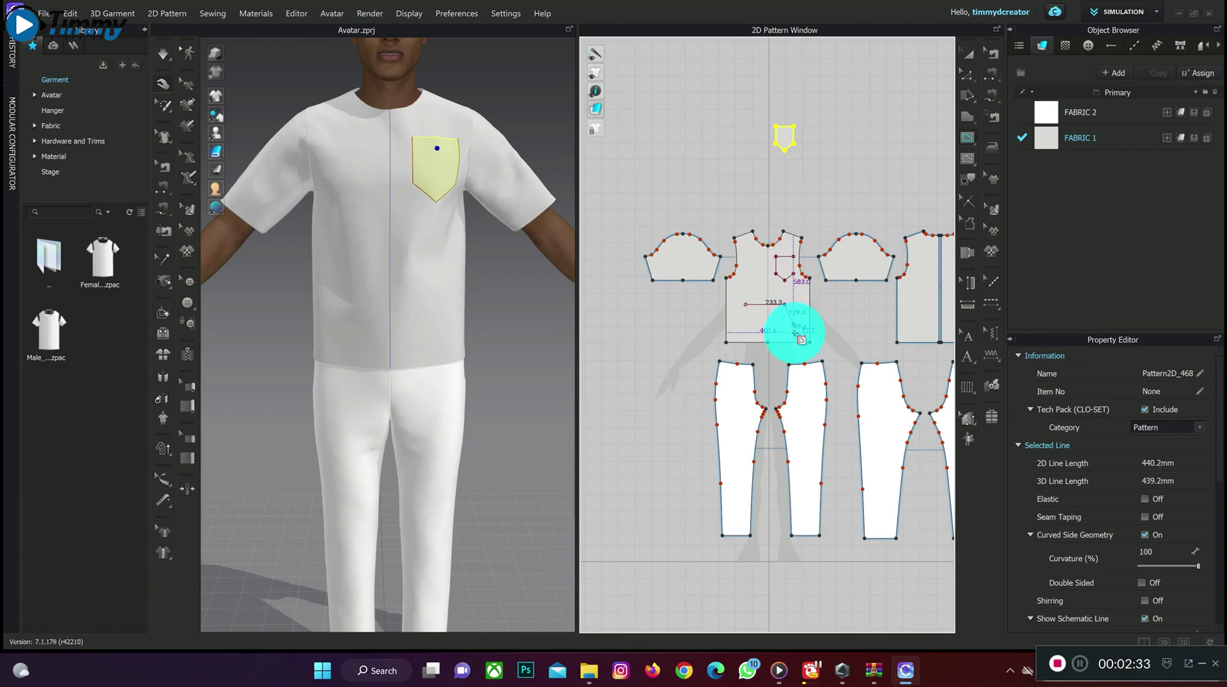
left_click(795, 333)
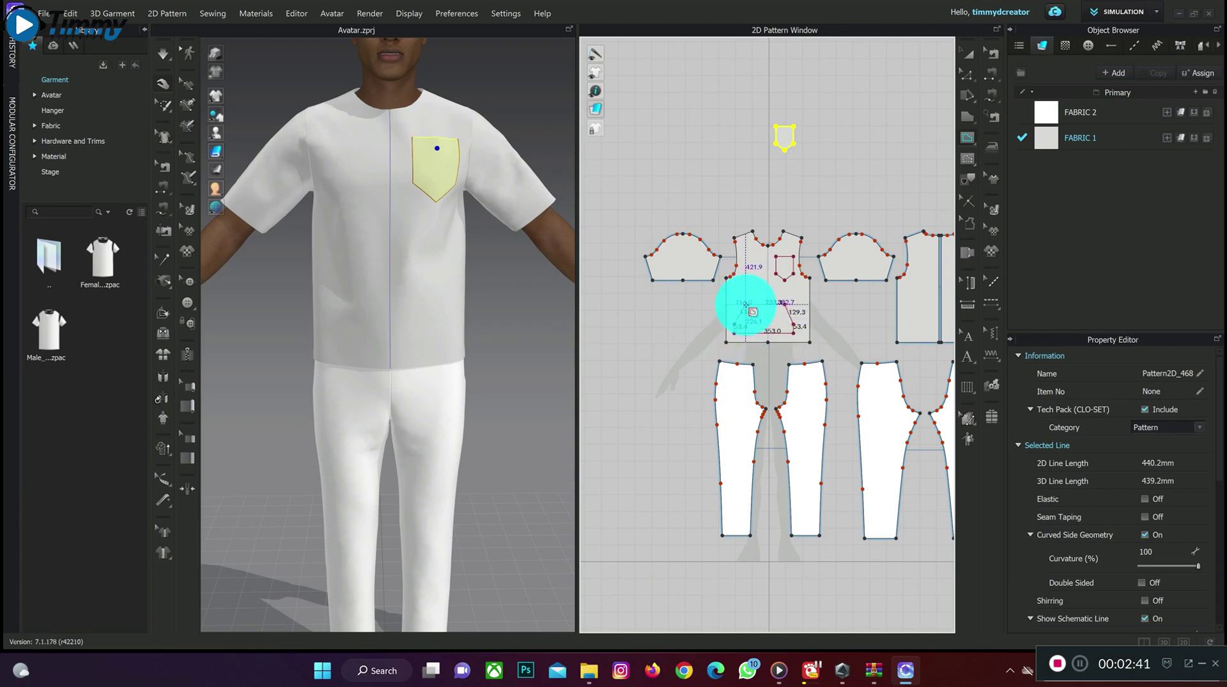
left_click(746, 303)
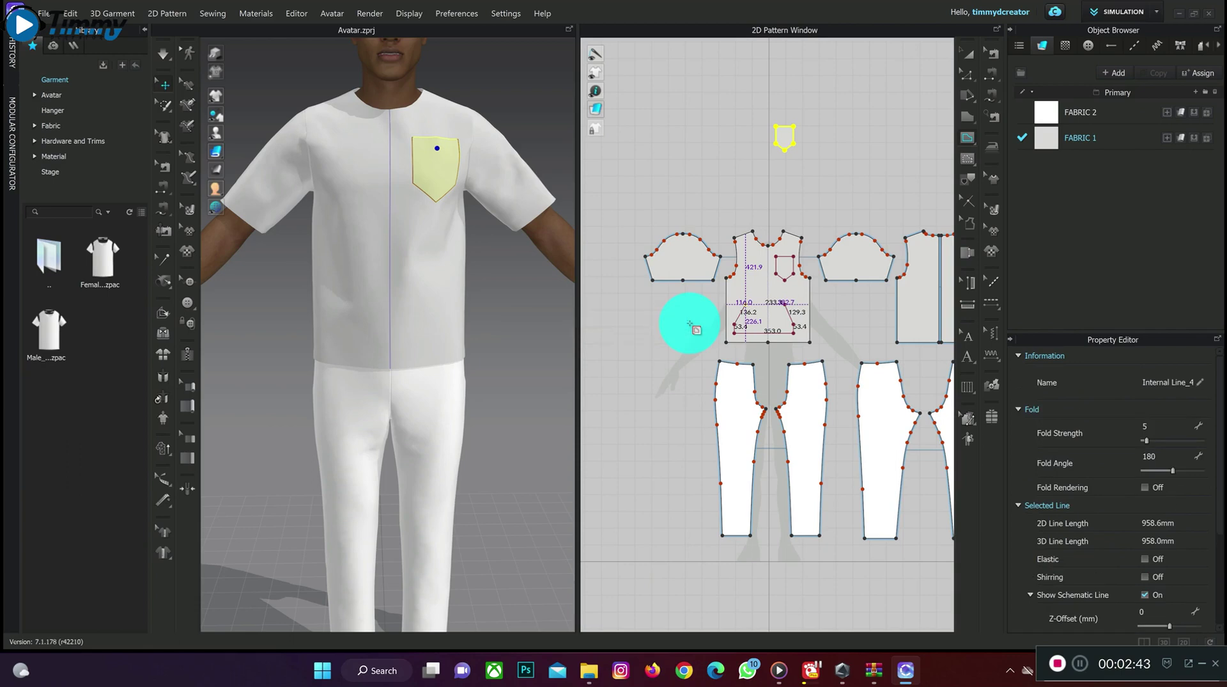
left_click(786, 288)
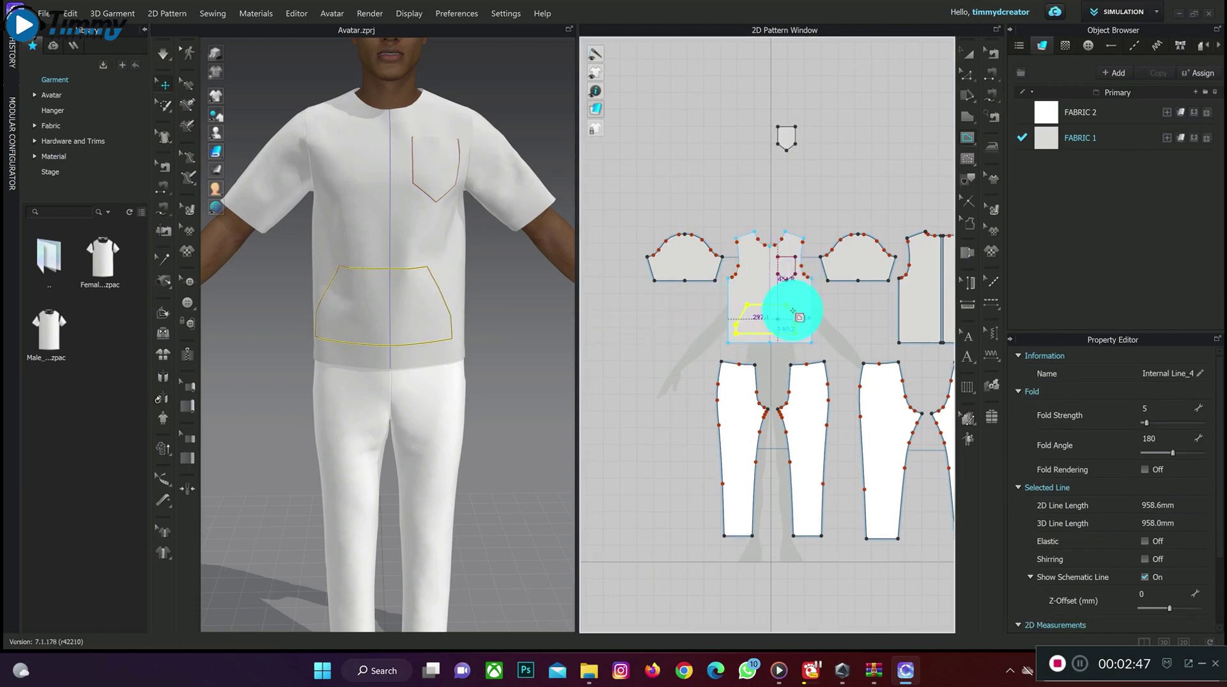
Curve both slanted side edges of the kangaroo pocket outline inward with Edit Curve Point.
left_click(968, 140)
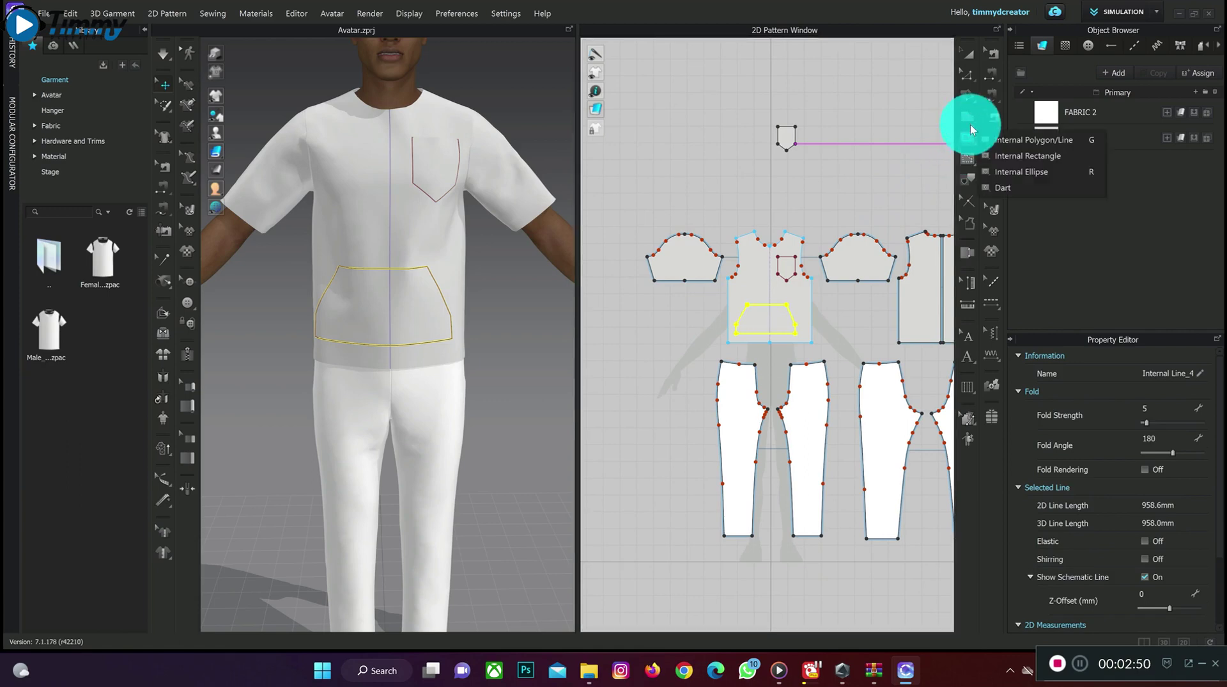
left_click(967, 75)
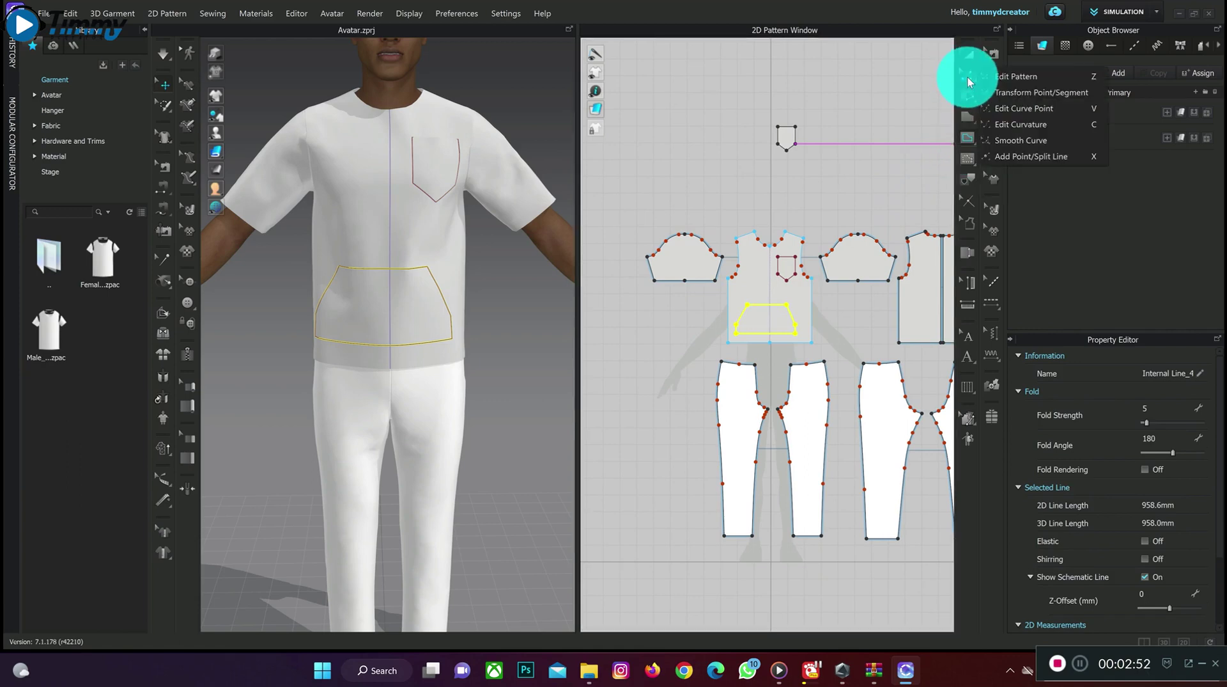
key("v")
left_click(792, 316)
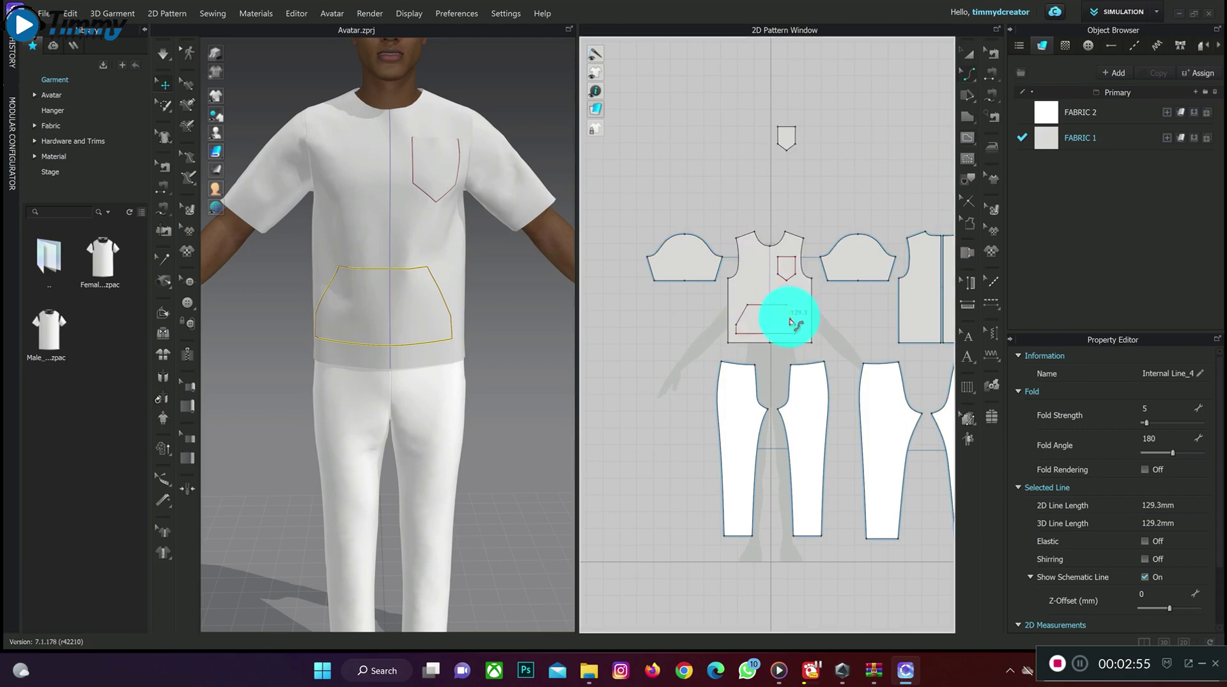
left_click(790, 321)
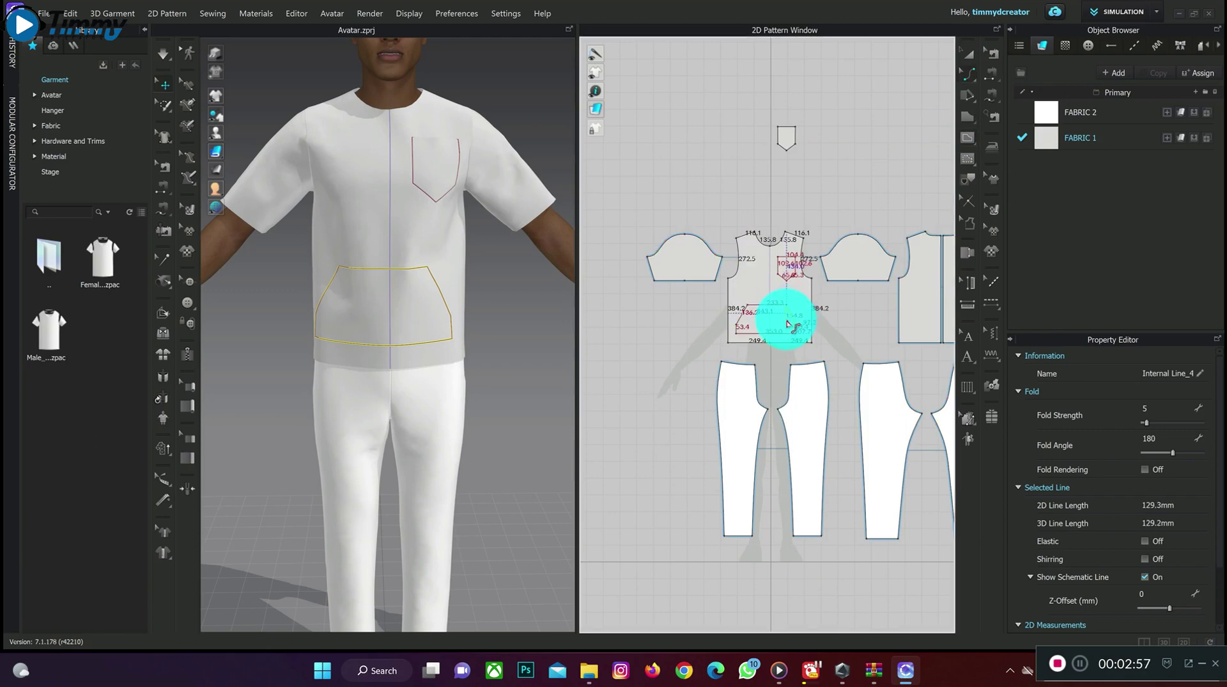
left_click_drag(790, 323, 768, 288)
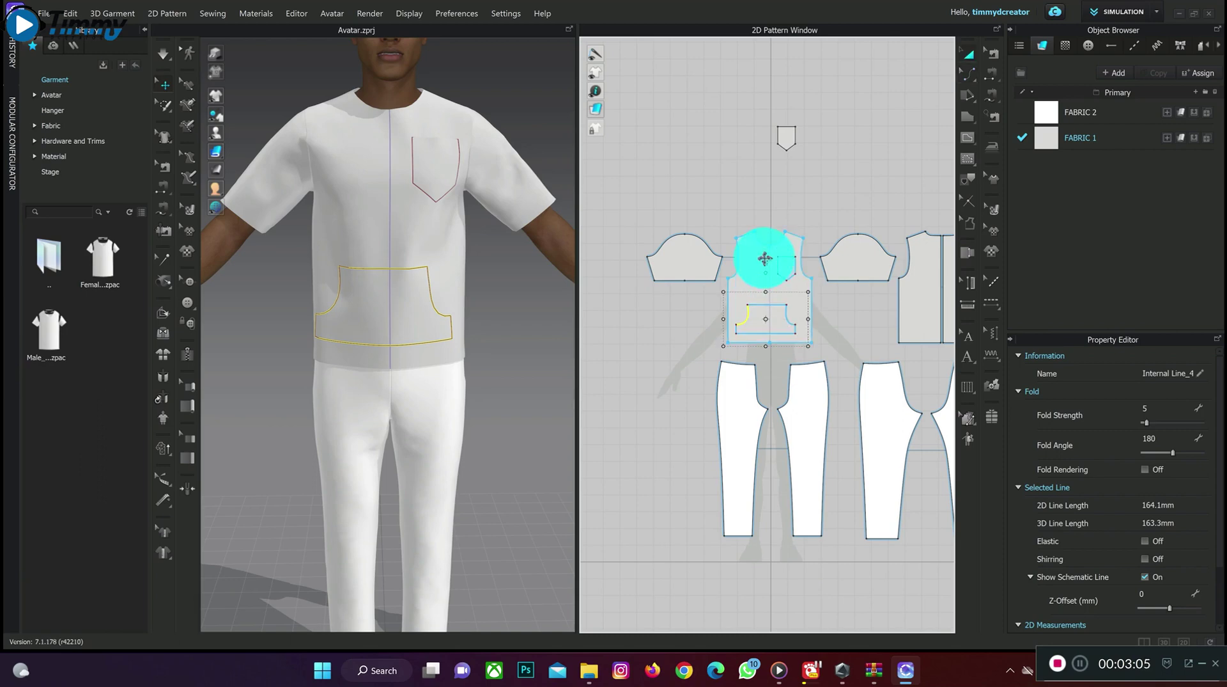
Duplicate the shirt front with its pocket outlines and place the copy above the sleeve, beside the chest pocket piece.
key("a")
left_click(765, 258)
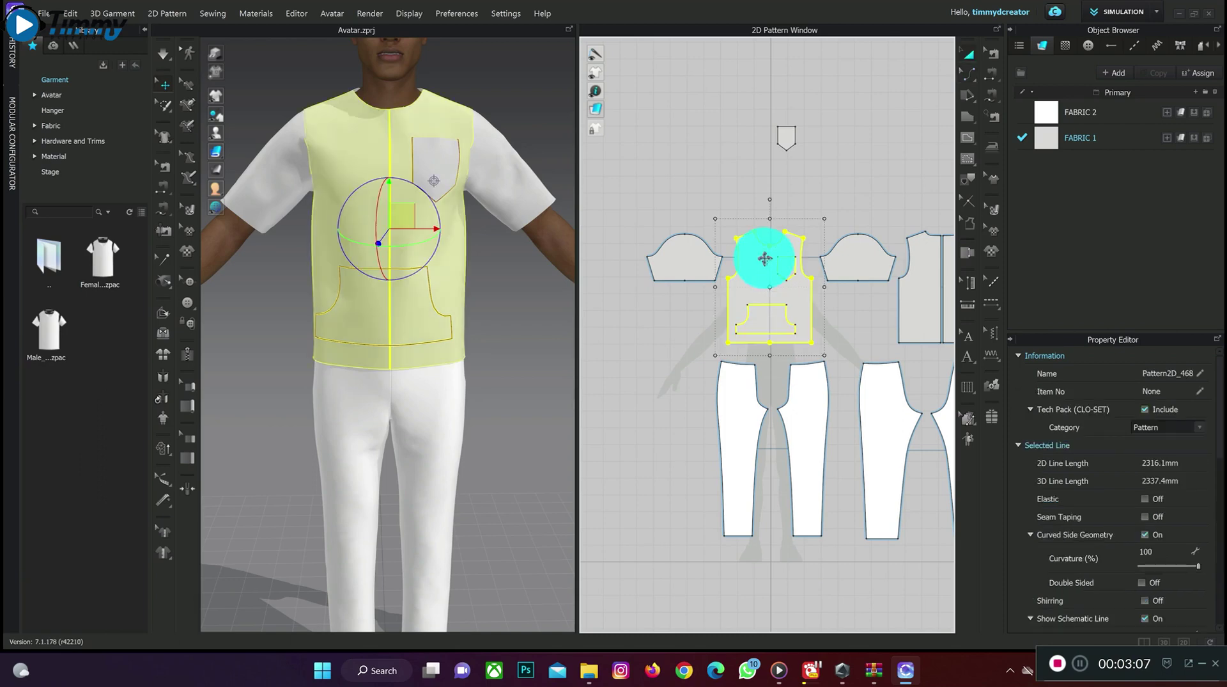
left_click_drag(765, 258, 853, 158)
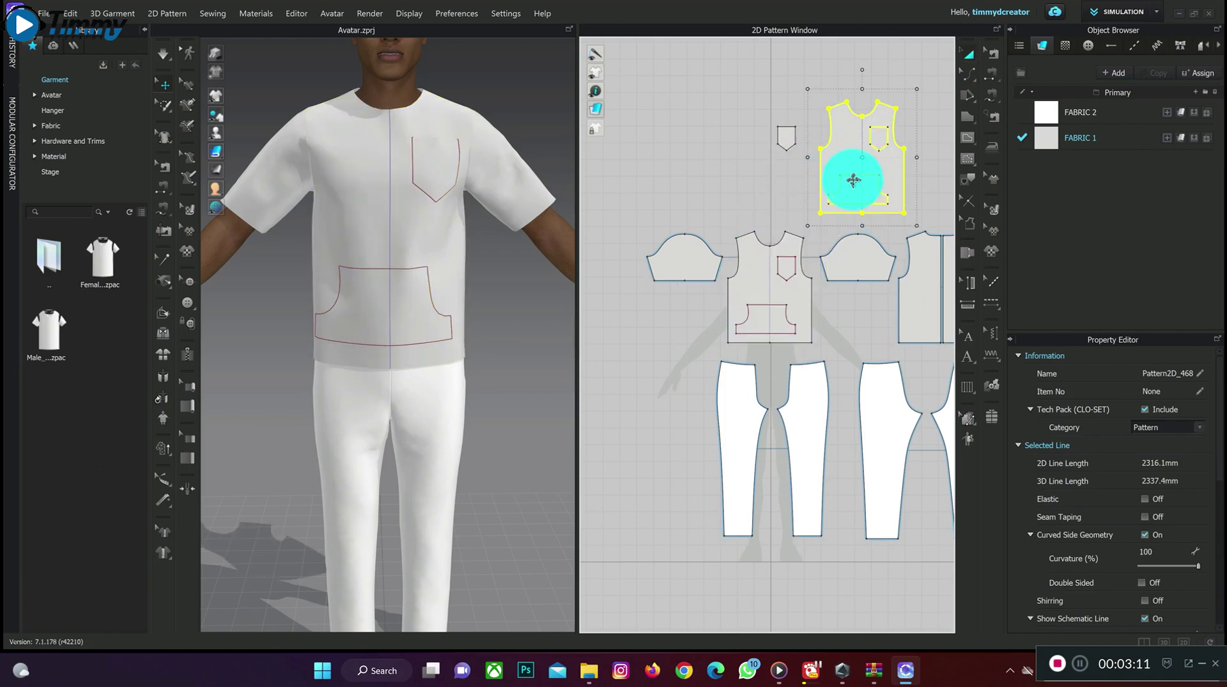
Cut the kangaroo pocket shape out of the duplicated front and delete the surrounding shirt piece.
left_click(854, 179)
right_click(851, 179)
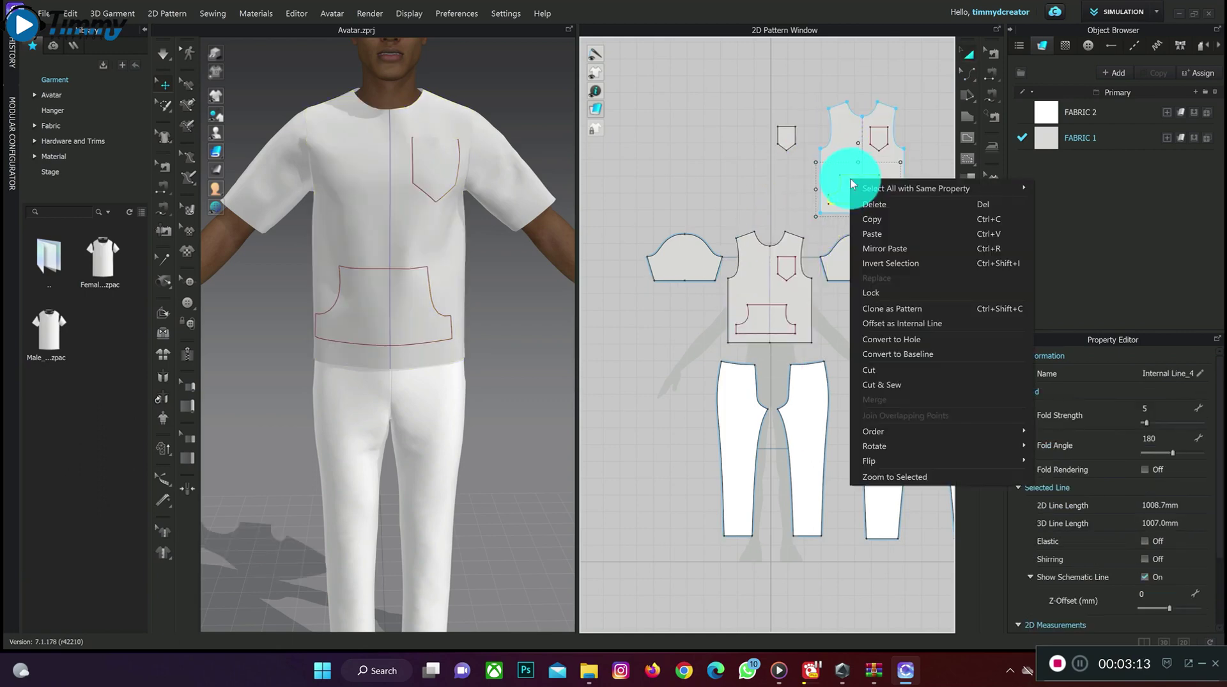
left_click(899, 356)
left_click(857, 131)
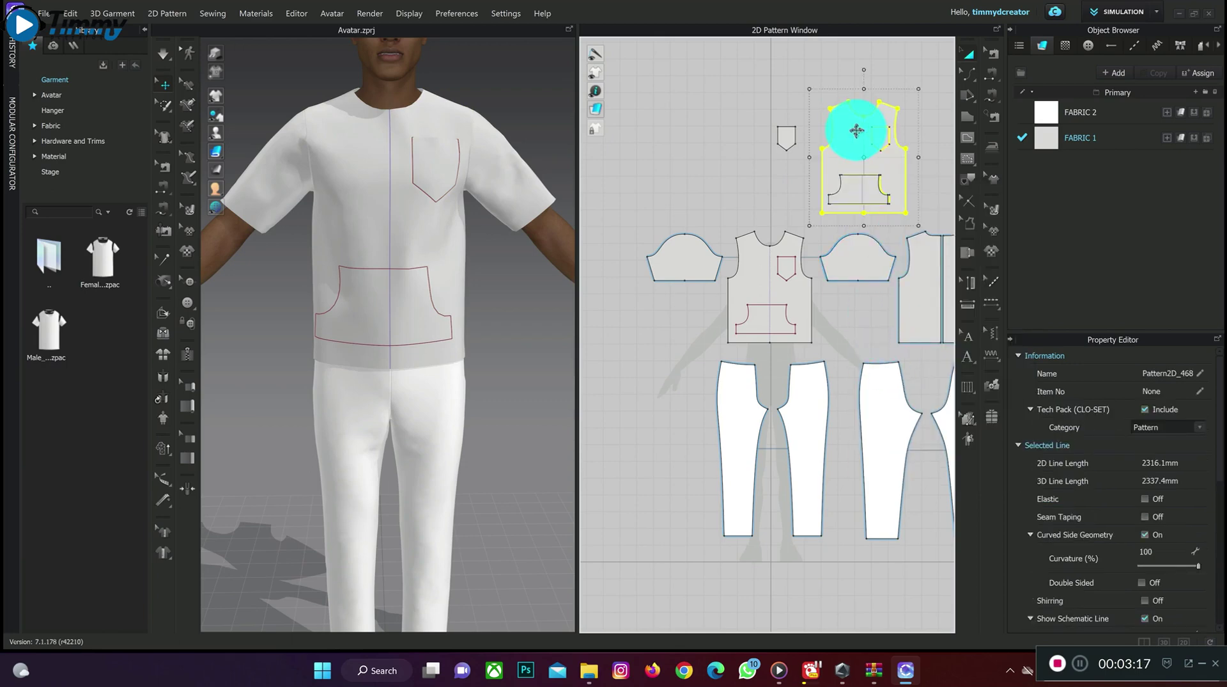
key("Delete")
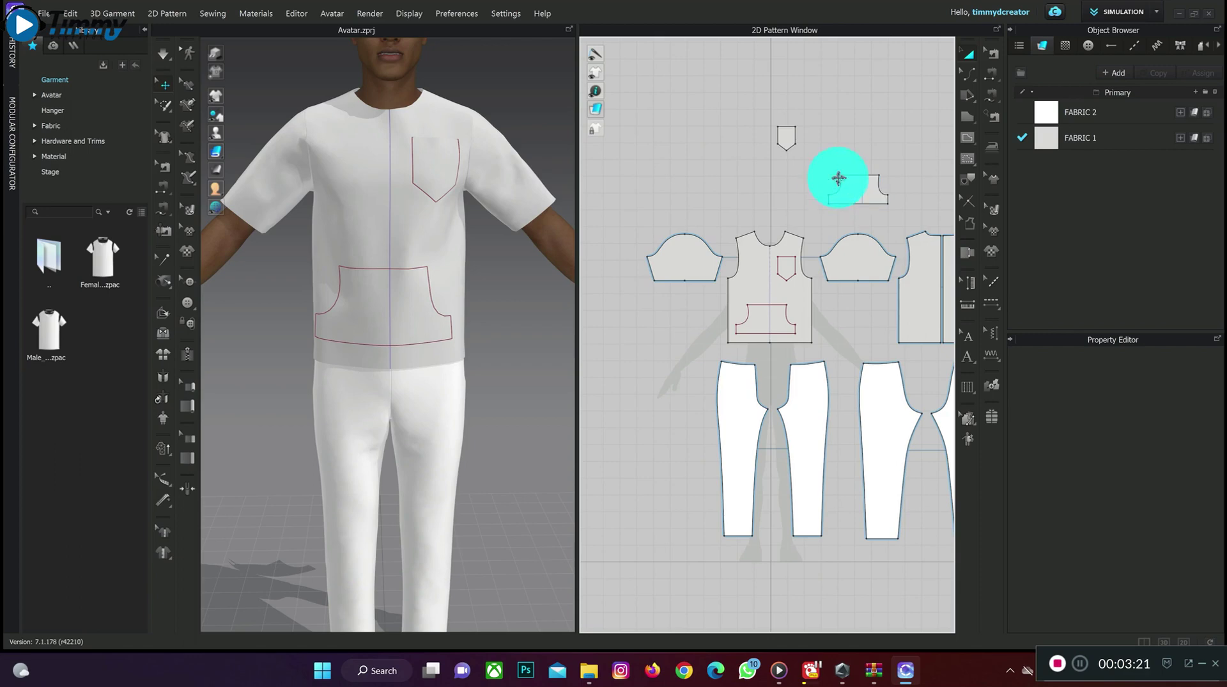
Free-sew the kangaroo pocket's curved sides and lower edges to the matching outline on the shirt front.
key("h")
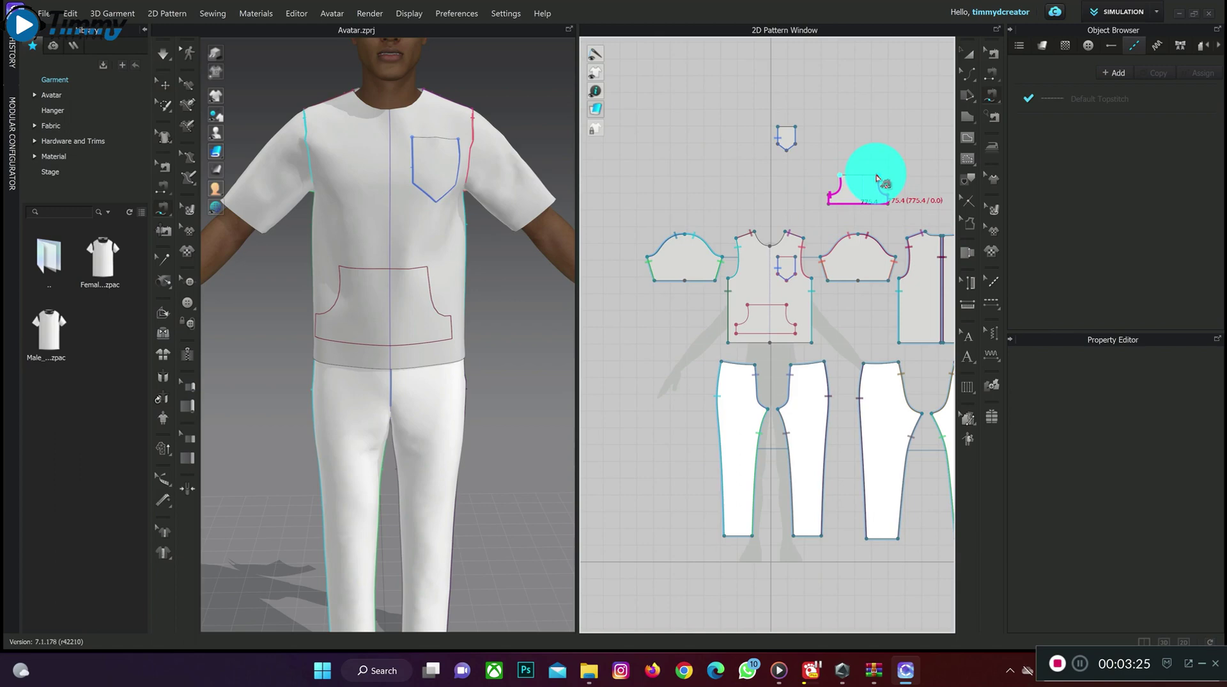
left_click(877, 178)
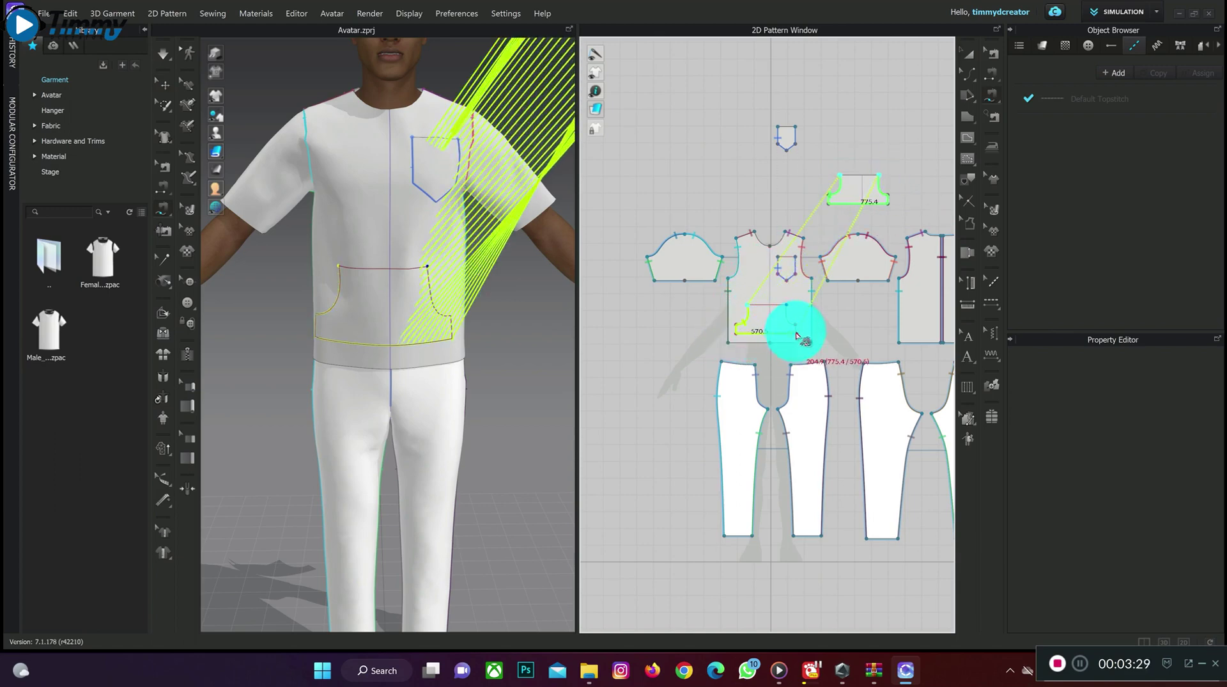
left_click(780, 307)
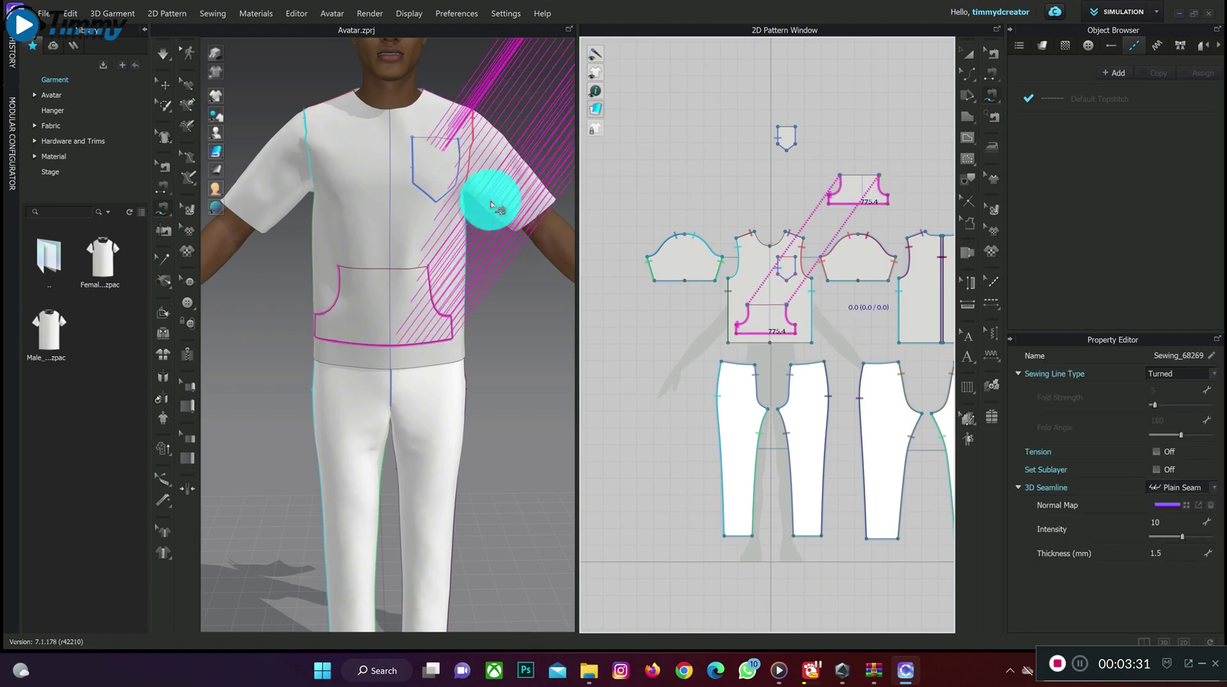
Move the kangaroo pocket piece in the 3D view to just in front of the avatar's lower torso.
scroll(491, 203, "down", 2)
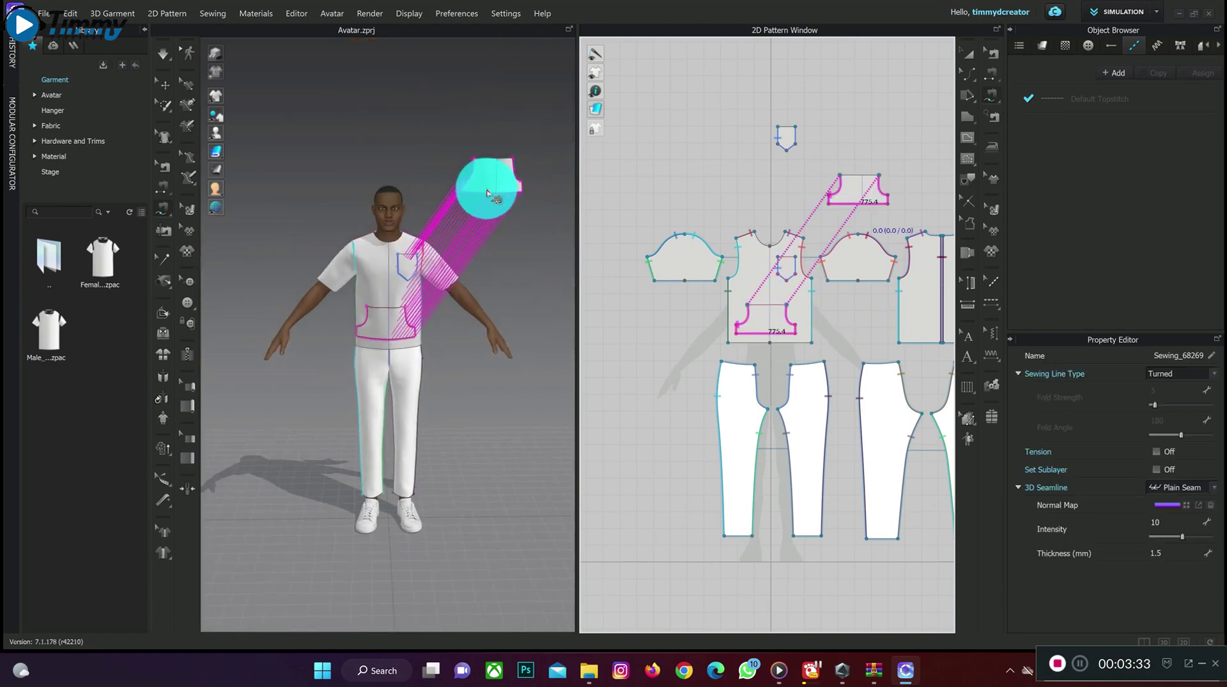
left_click(493, 185)
left_click_drag(493, 186, 407, 297)
mouse_move(410, 302)
right_mouse_down()
mouse_move(466, 293)
mouse_move(429, 291)
right_mouse_up()
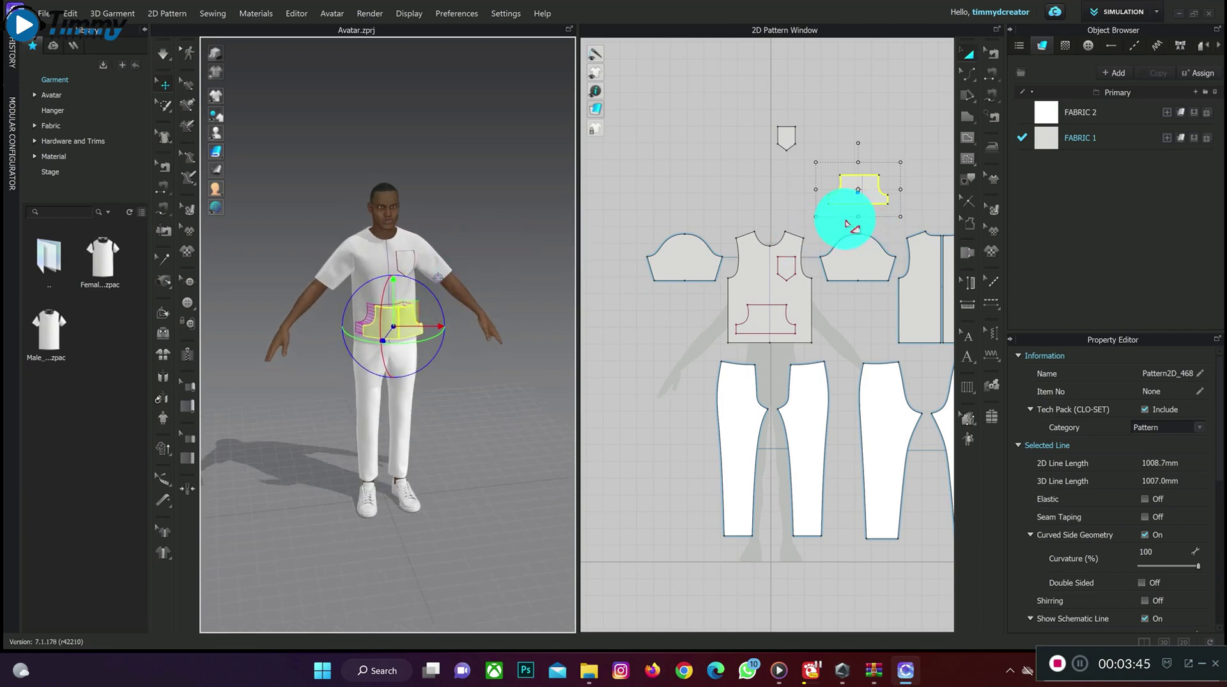
Delete the sewing that joins the kangaroo pocket's curved sides and lower edges to the shirt front.
key("b")
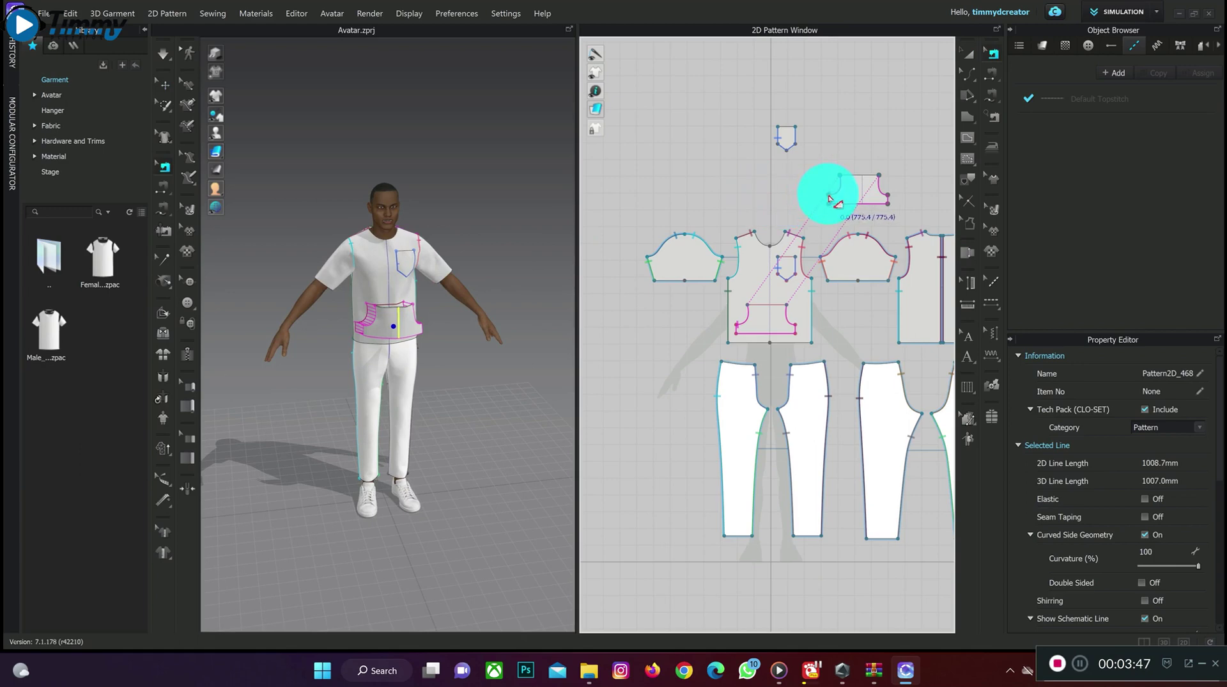
left_click(830, 198)
right_click(830, 199)
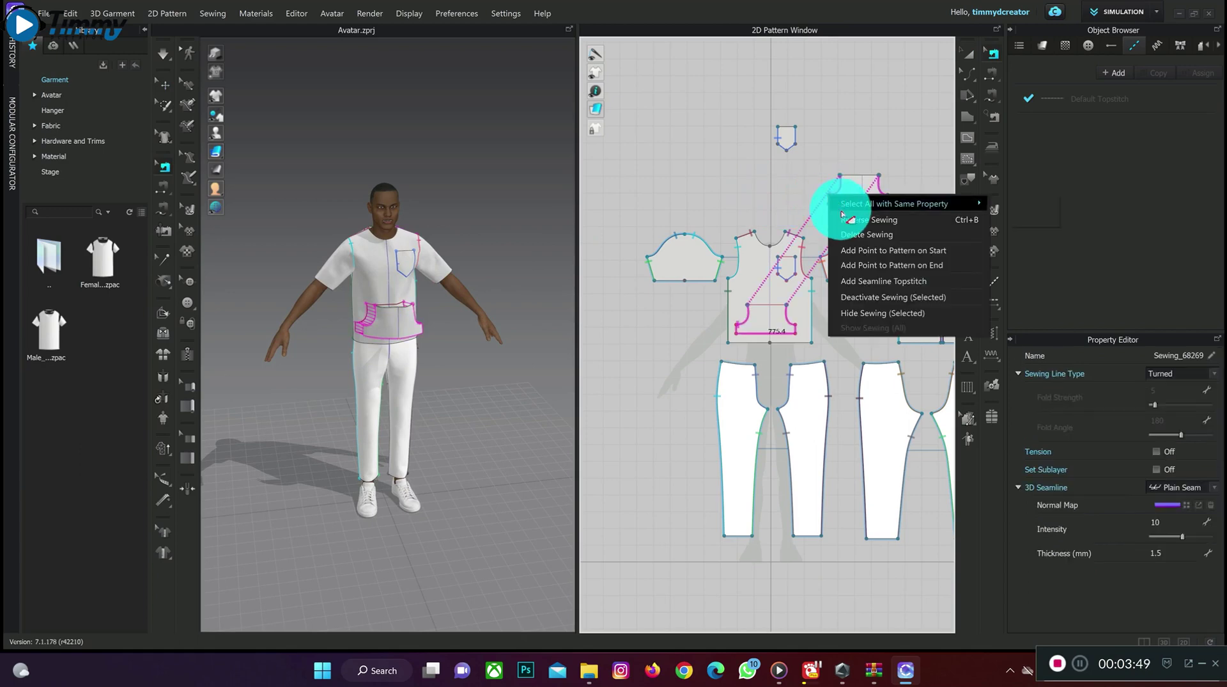
left_click(863, 235)
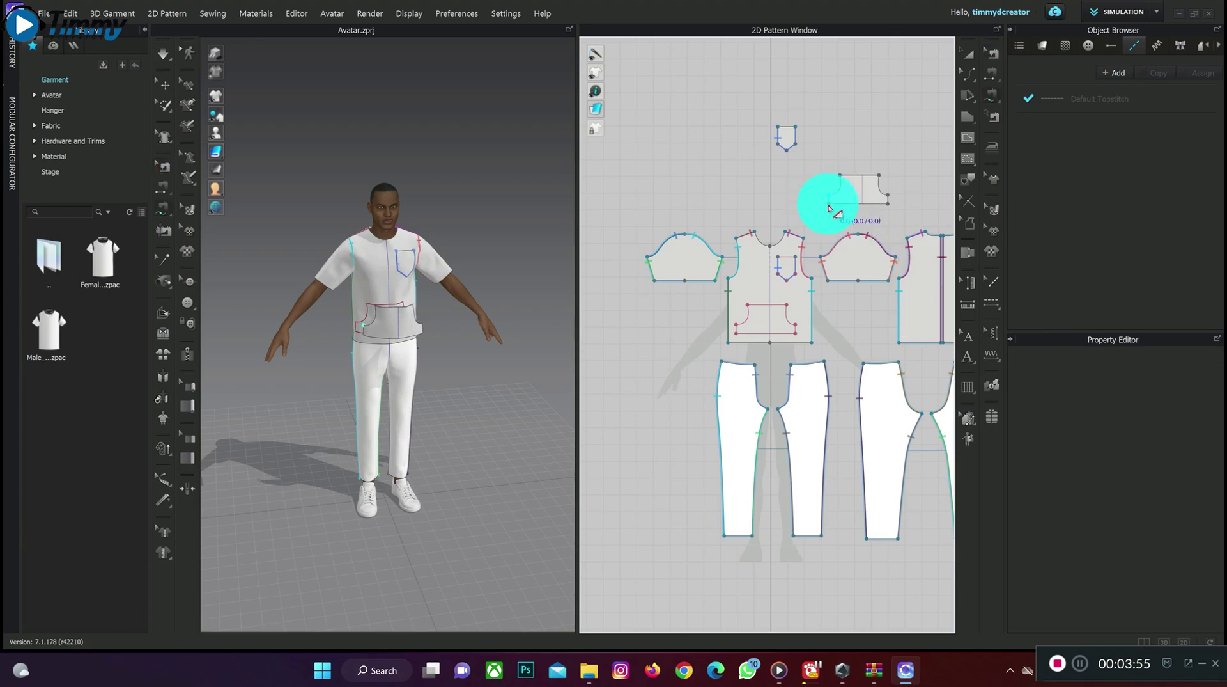
Sew the kangaroo pocket's upper and lower edges to the matching outline on the shirt front, leaving the curved openings unsewn.
left_click_drag(829, 206, 895, 199)
left_click_drag(735, 296, 876, 197)
left_click_drag(742, 317, 860, 185)
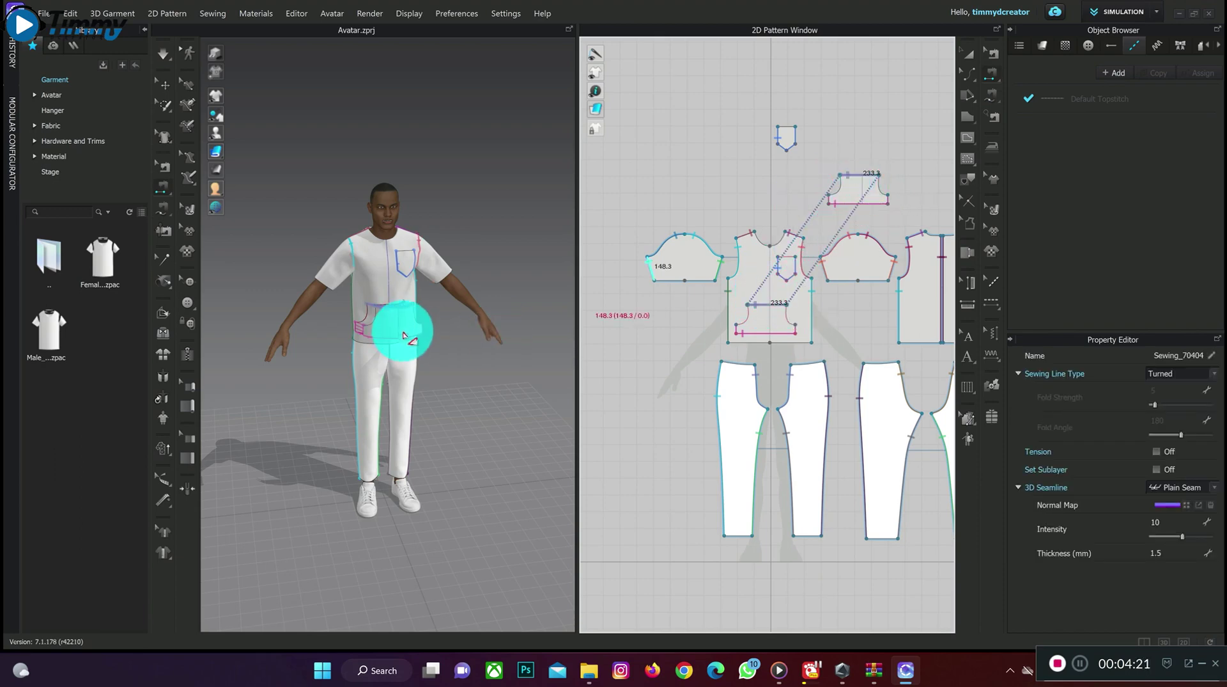
Simulate the garment and pull the kangaroo pocket fabric into place so it settles on the shirt's lower front.
left_click(397, 310)
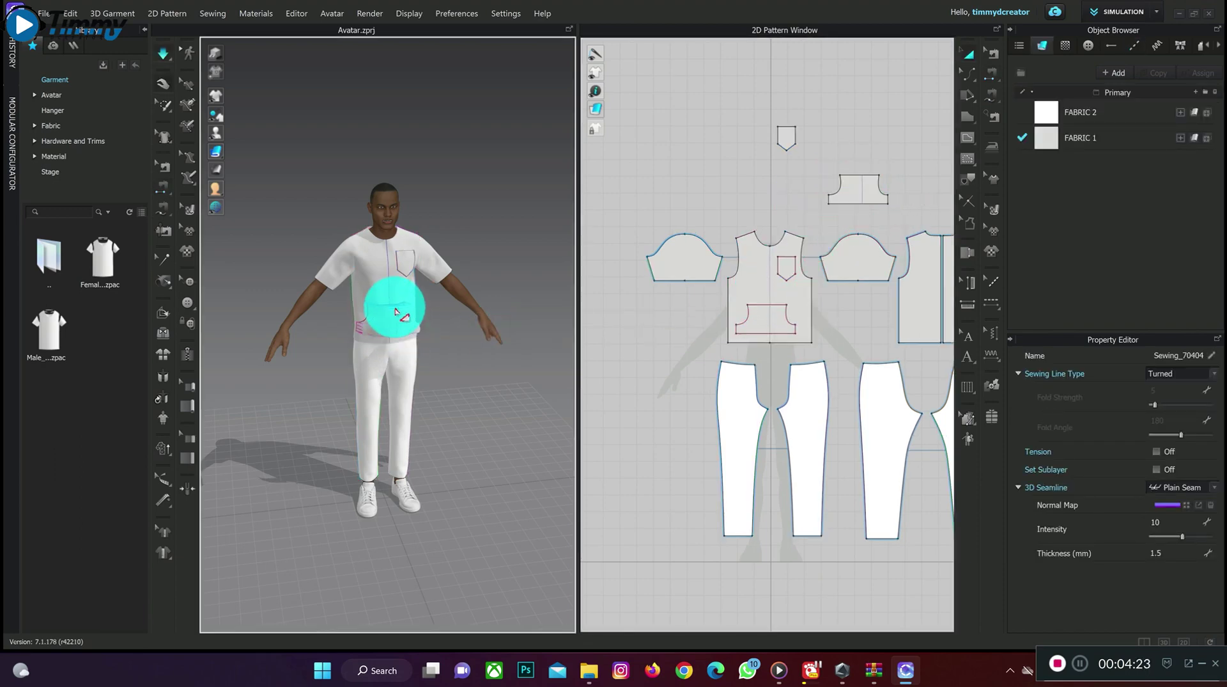
scroll(397, 312, "up", 4)
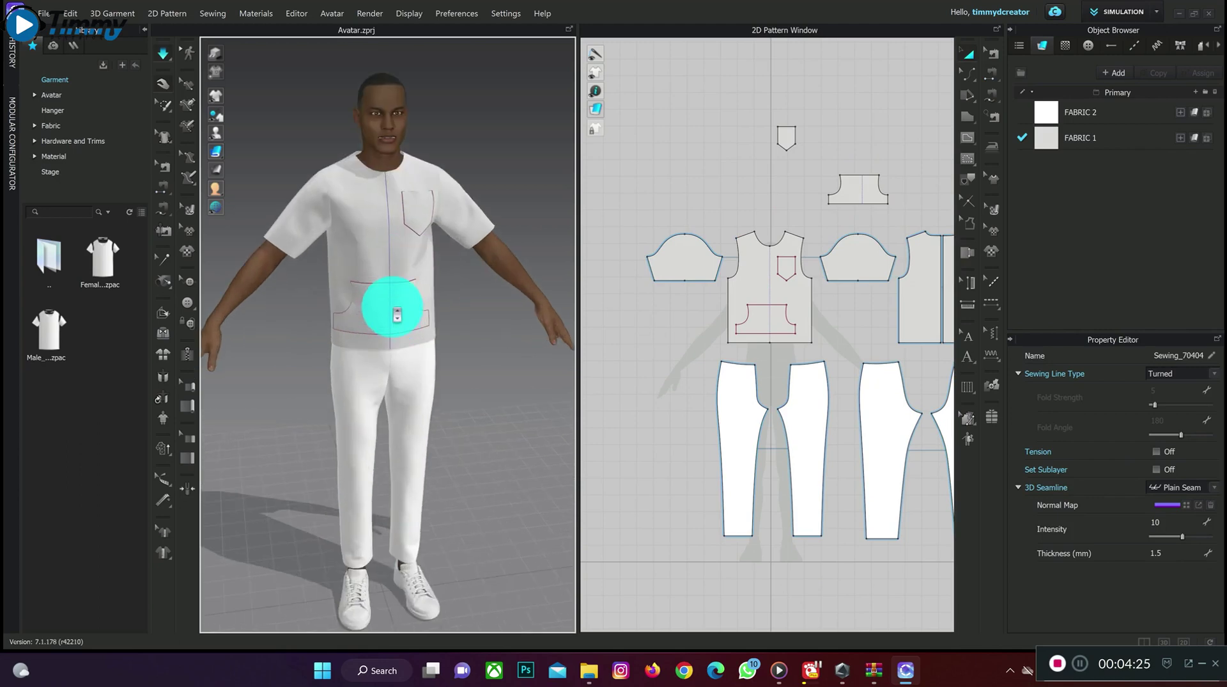
scroll(397, 313, "up", 2)
left_click(380, 308)
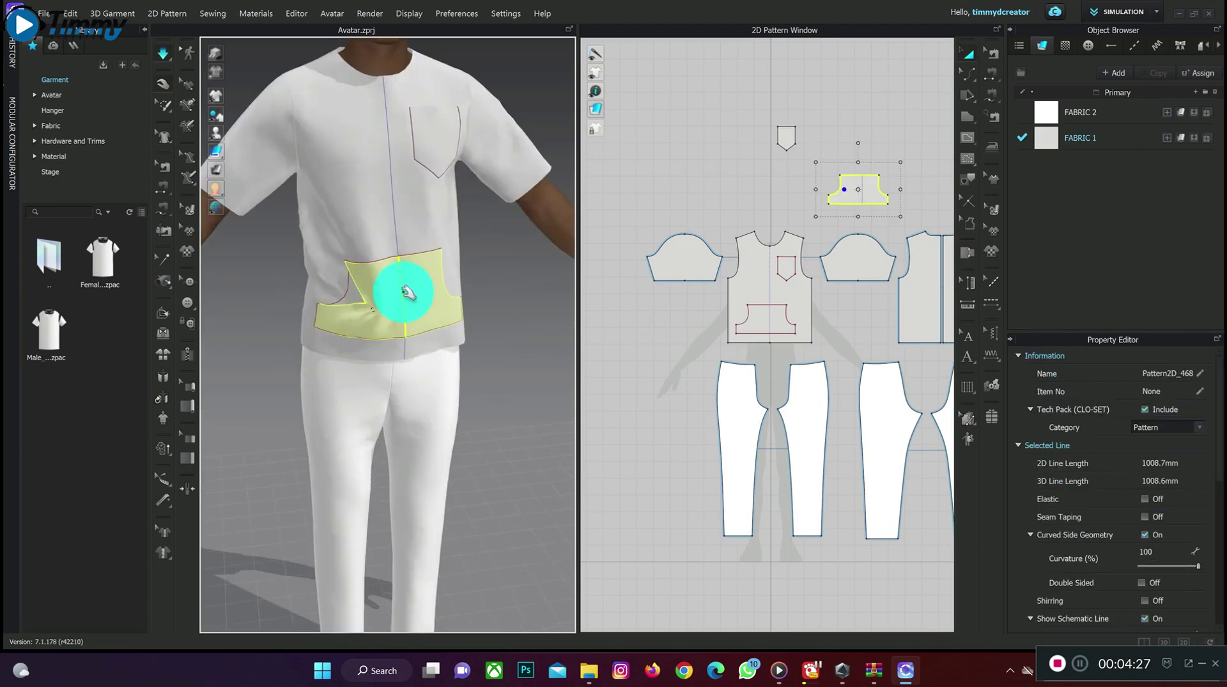
mouse_move(408, 293)
left_mouse_down()
mouse_move(425, 280)
mouse_move(382, 305)
mouse_move(400, 302)
left_mouse_up()
right_click_drag(411, 332, 496, 290)
scroll(726, 266, "down", 1)
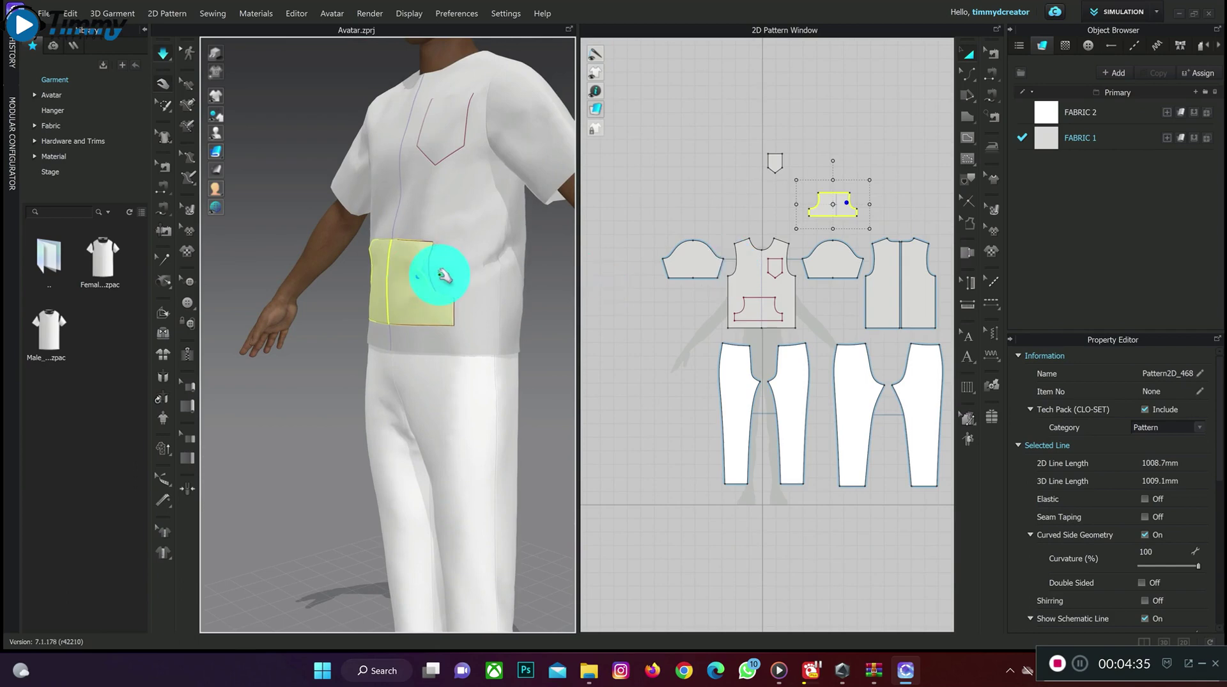
right_click_drag(440, 277, 482, 273)
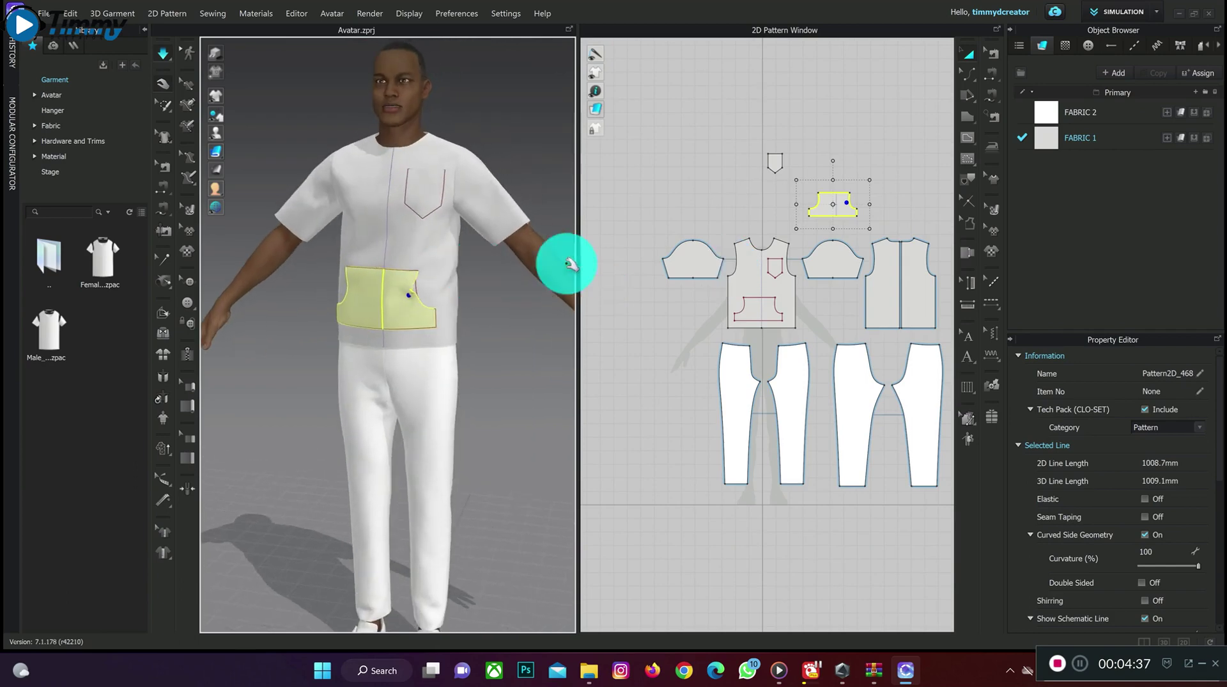
Select all T-shirt pieces, including the sleeves, back and both pockets, and hide them in the 3D view.
left_click(812, 269)
left_click(756, 278)
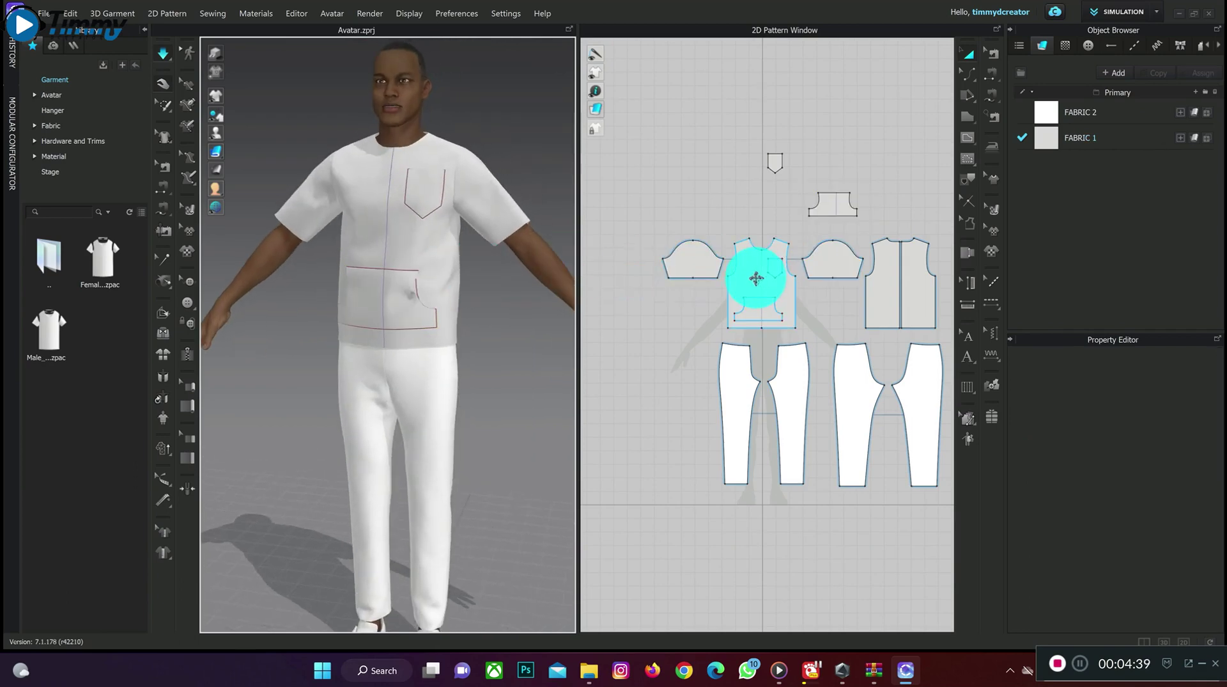
left_click(756, 279)
left_click(840, 263, "shift")
left_click(917, 276, "shift")
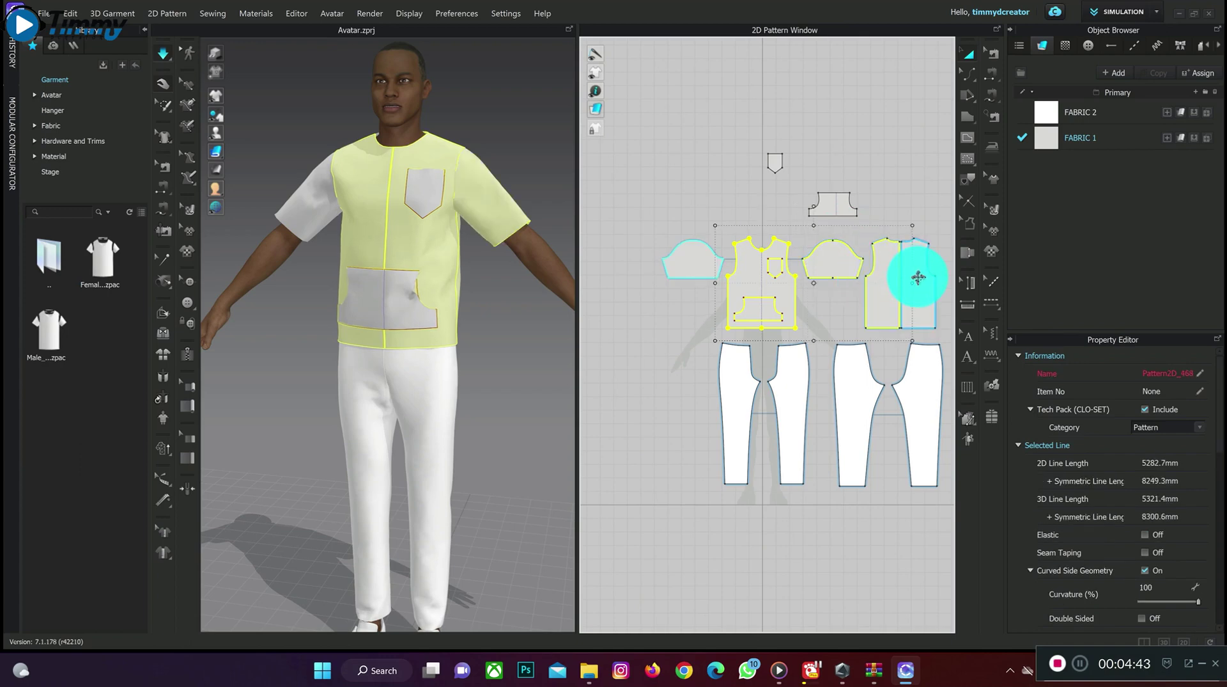
left_click(837, 204, "shift")
left_click(774, 162, "shift")
left_click(684, 266, "shift")
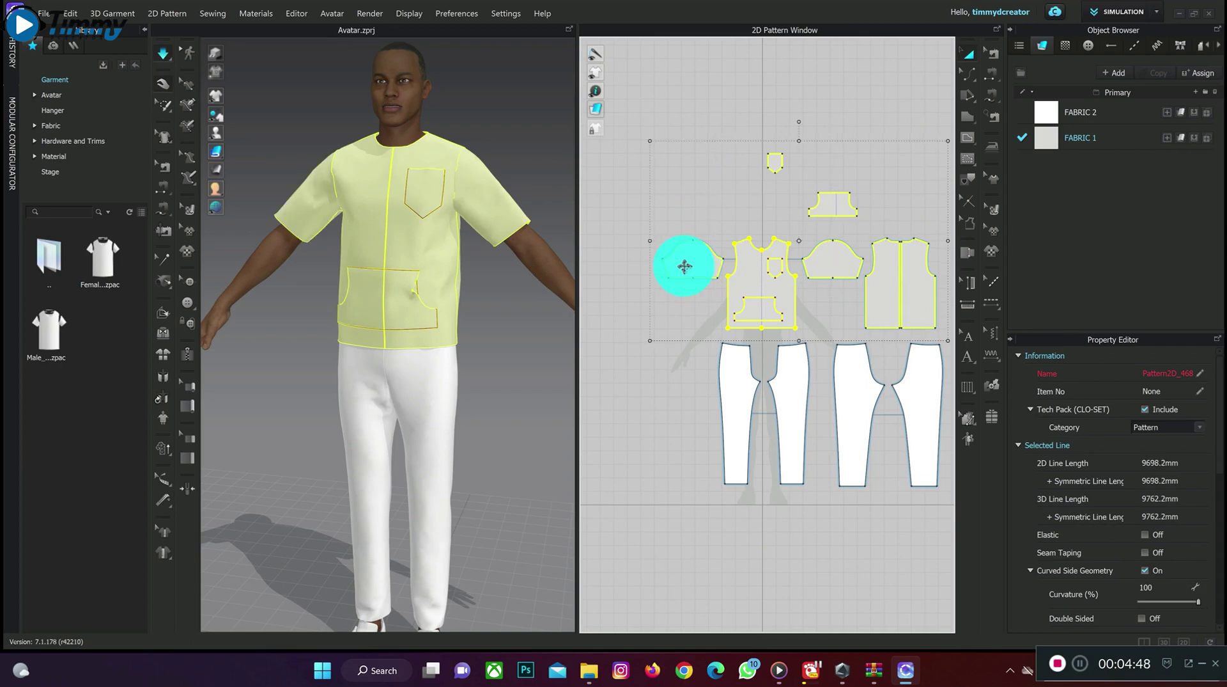
right_click(754, 266)
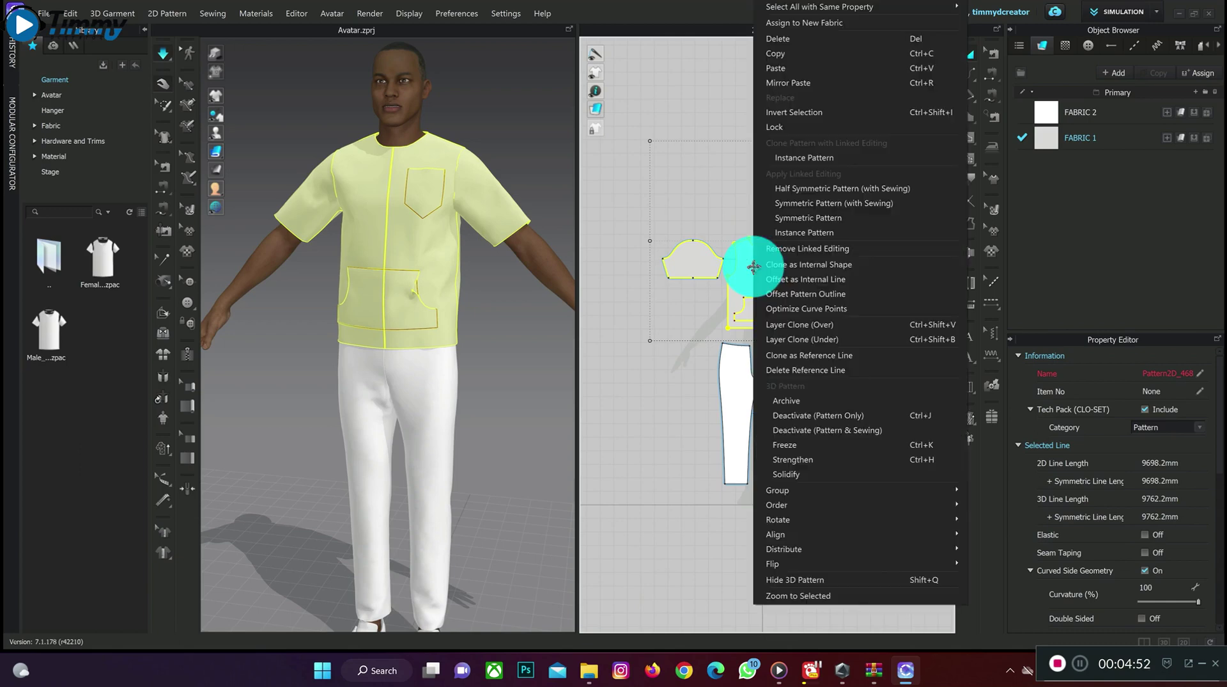
left_click(849, 579)
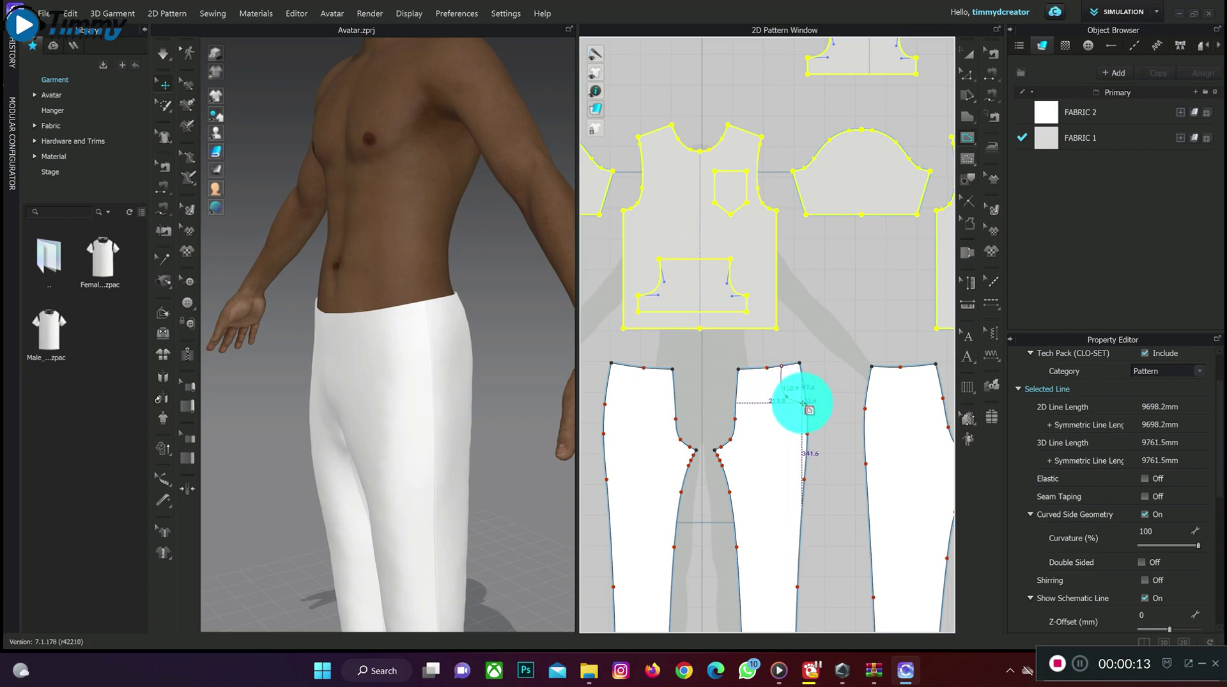
Draw a curved pocket-opening line about 170 mm long from waist to side seam on the trouser front and cut along it.
double_click(807, 404)
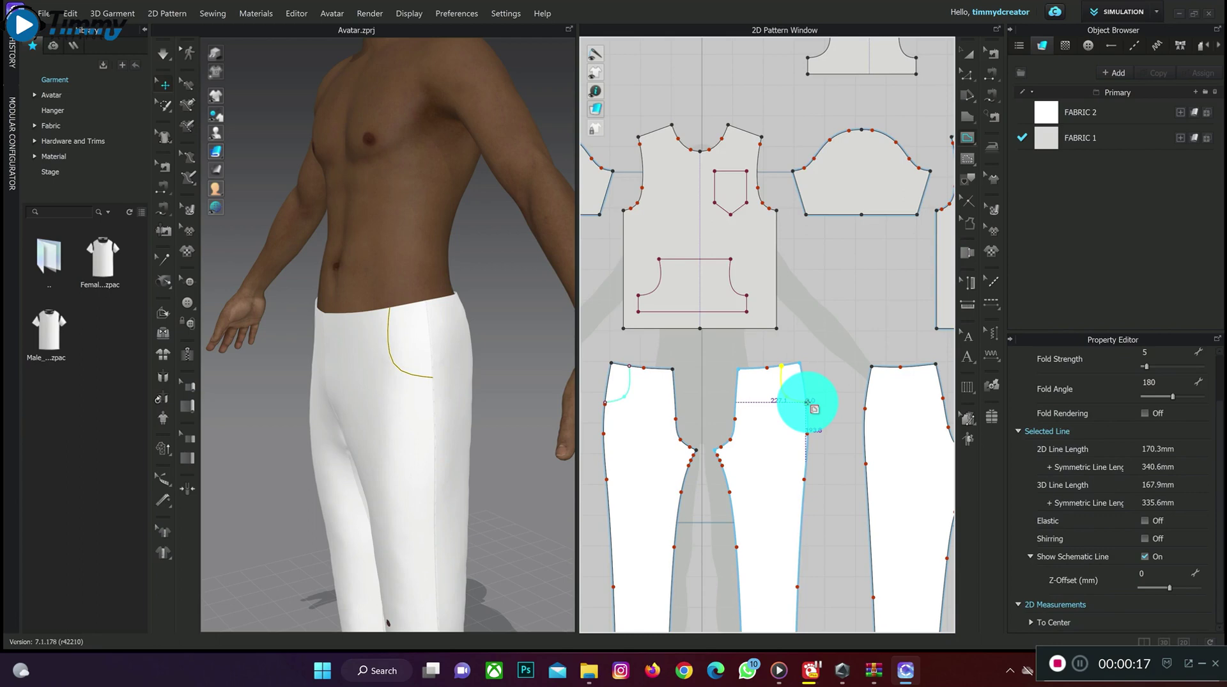
key("z")
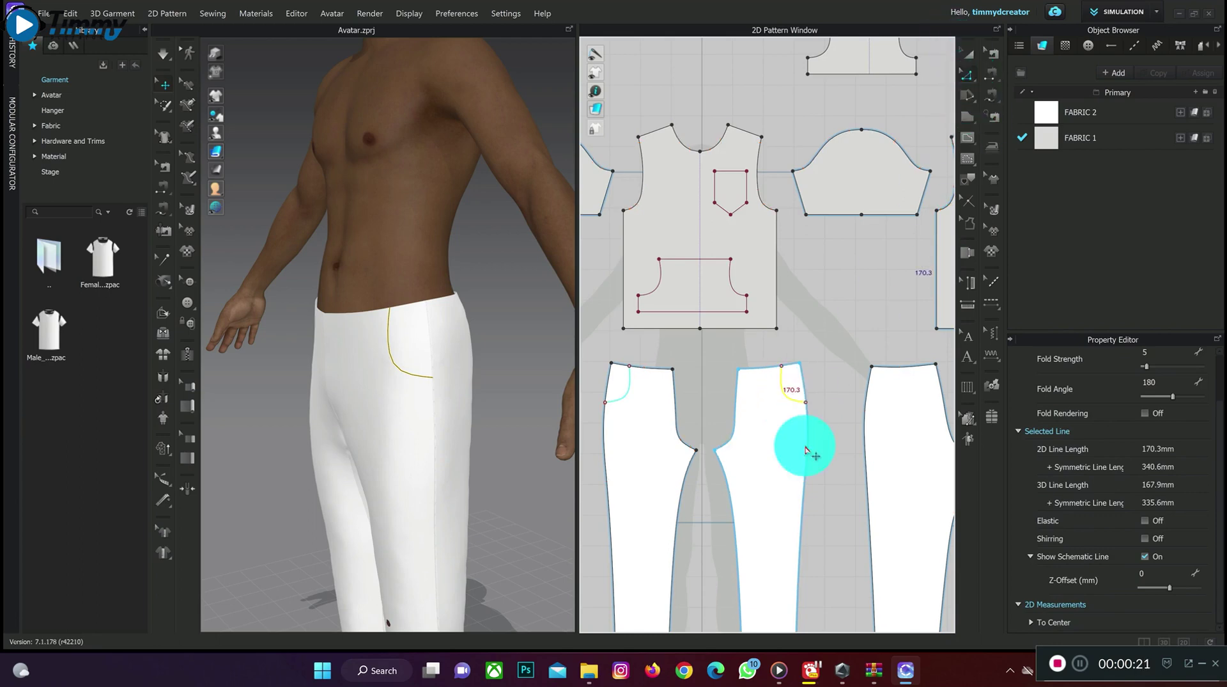
right_click(797, 404)
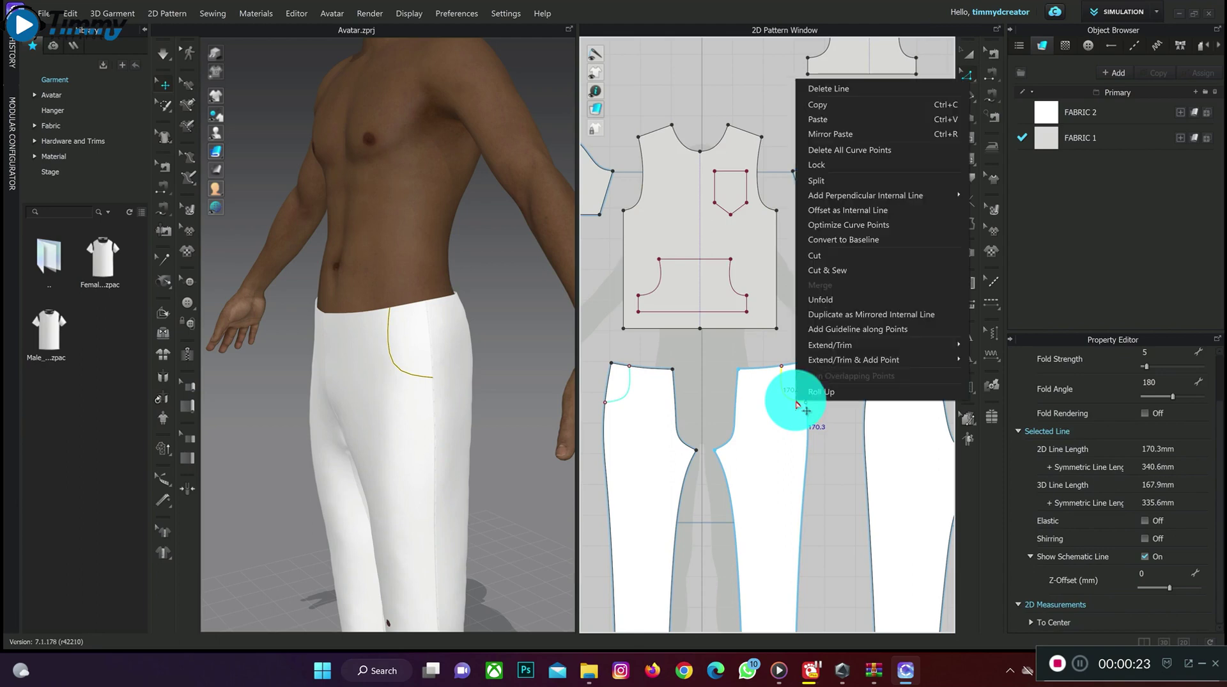
left_click(832, 259)
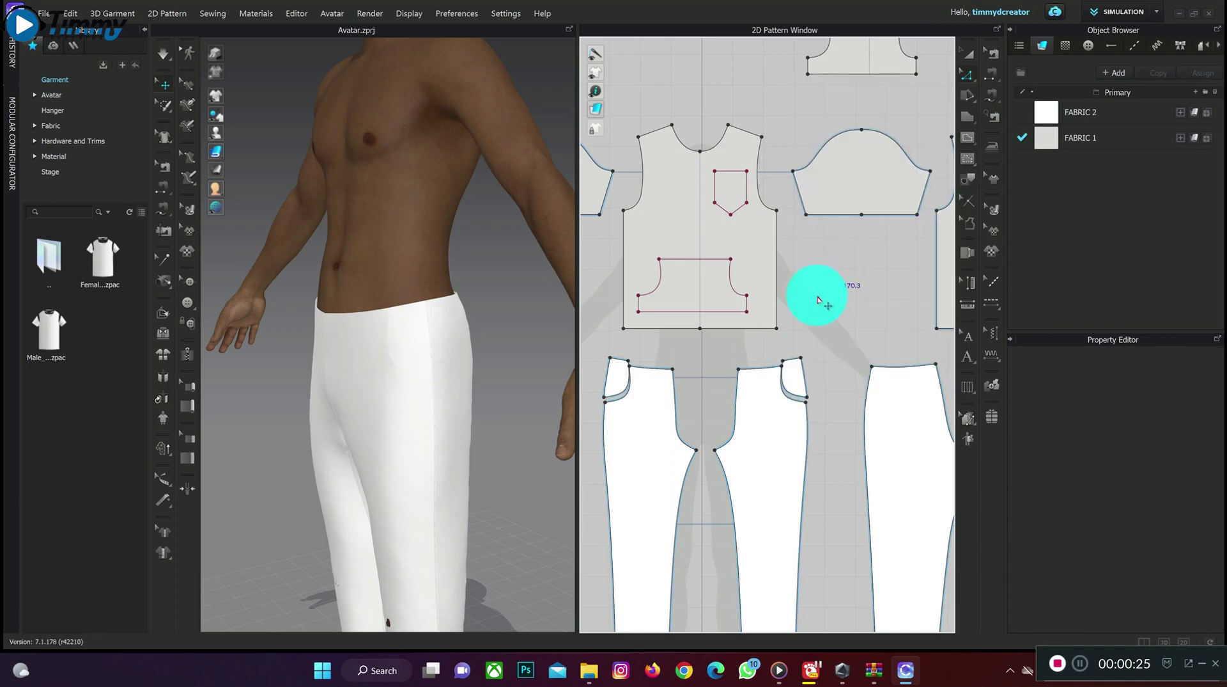
Move the cut-off upper side corner piece away from the trouser front in the 2D pattern.
left_click(797, 377)
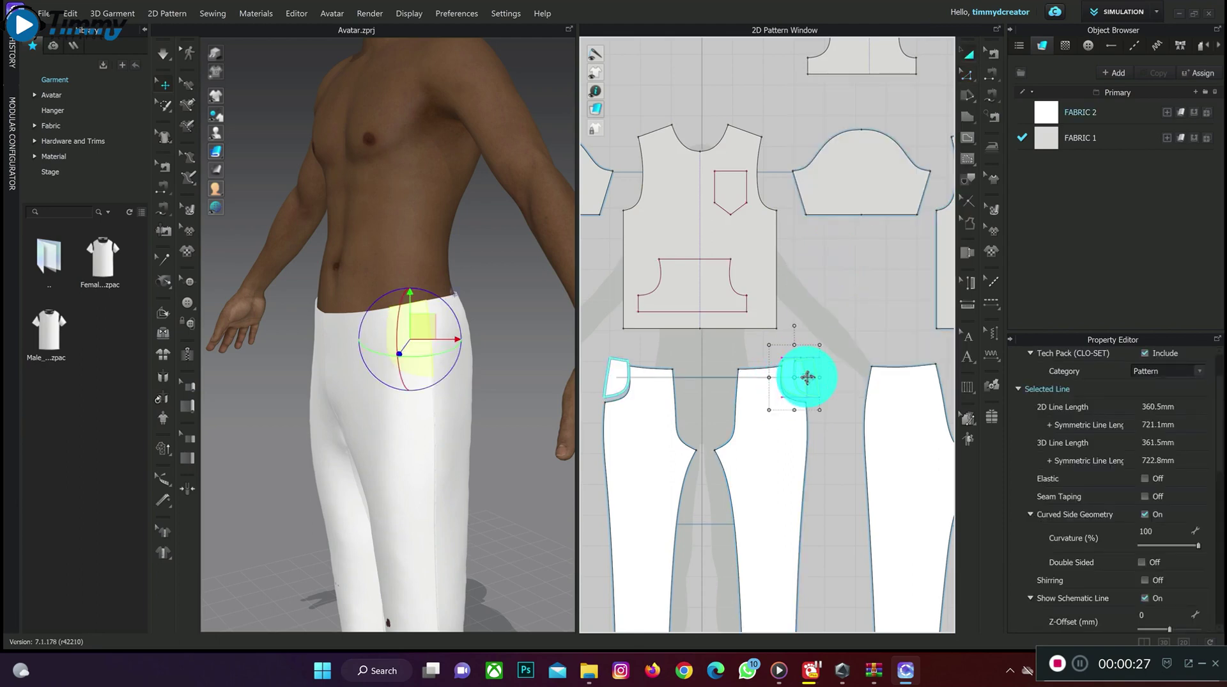
left_click(837, 313)
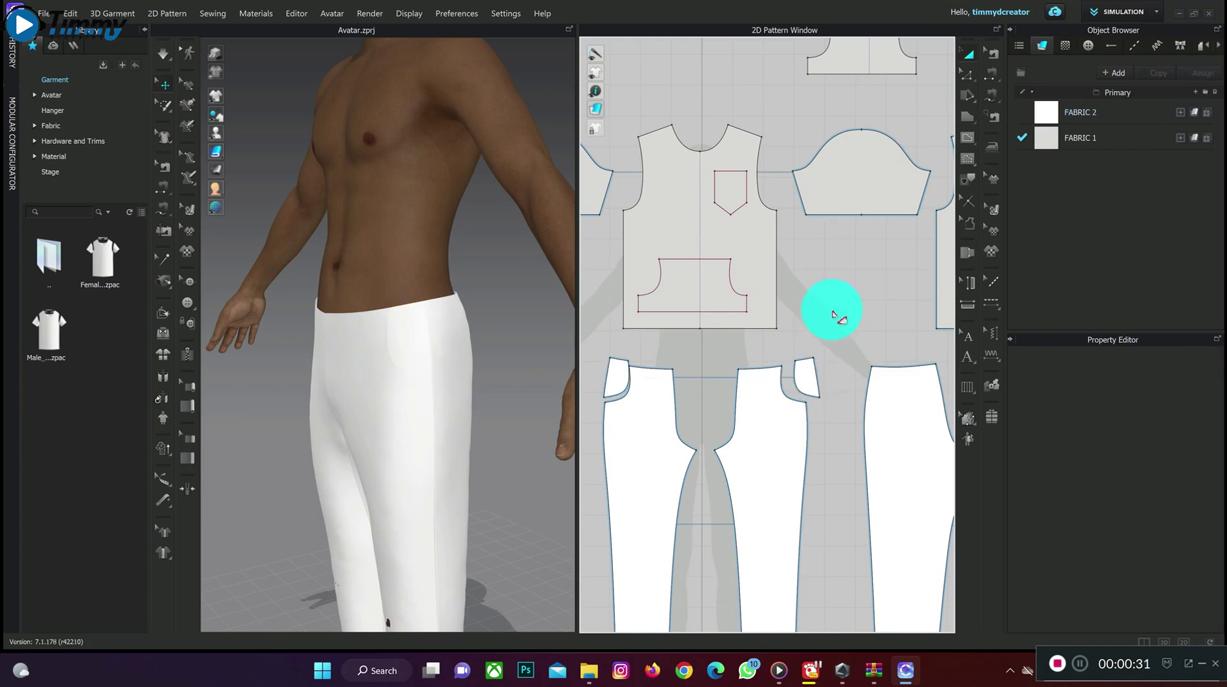
Offset the curved edge of the cut-off pocket corner piece outward by 60 mm, with the side segment type set to Extend.
key("z")
left_click(796, 387)
right_click(798, 388)
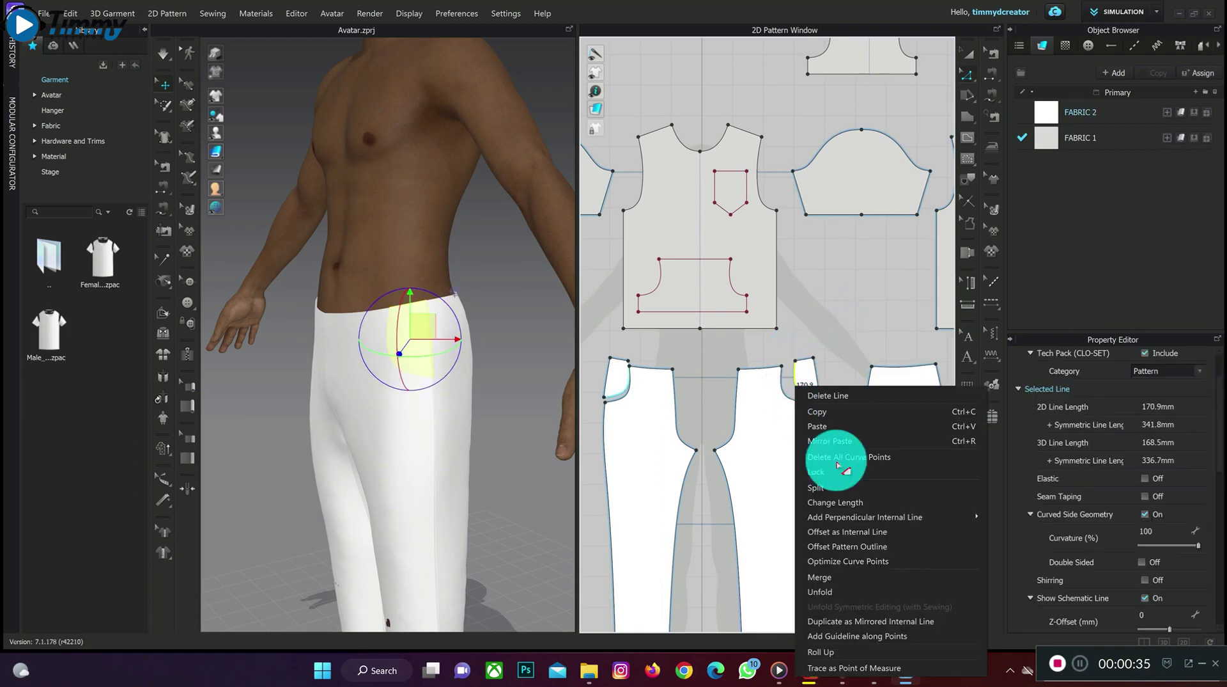
left_click(857, 548)
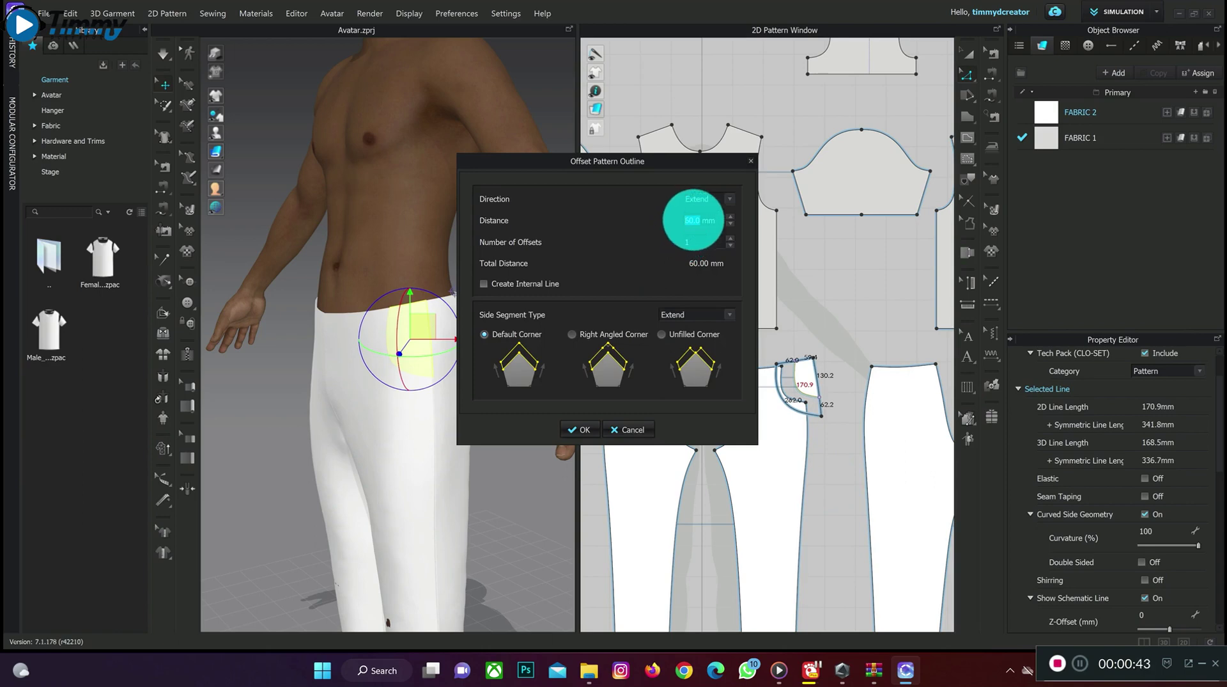
left_click(729, 313)
left_click(708, 325)
left_click(725, 314)
left_click(708, 329)
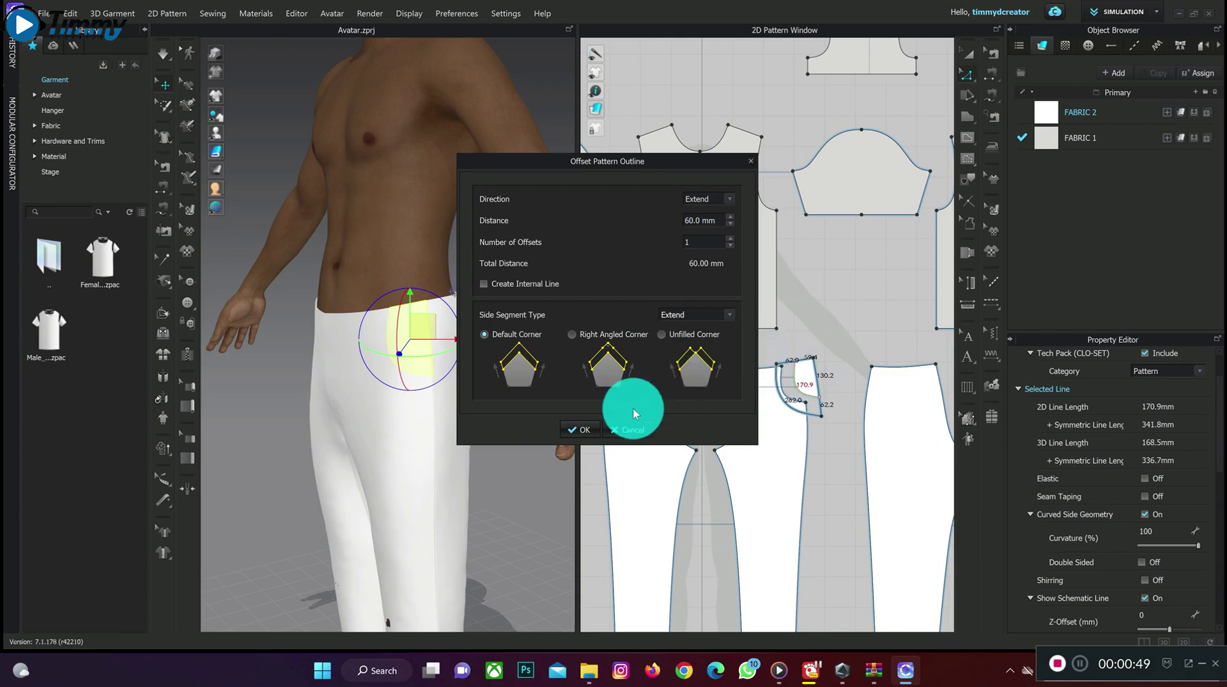
left_click(581, 432)
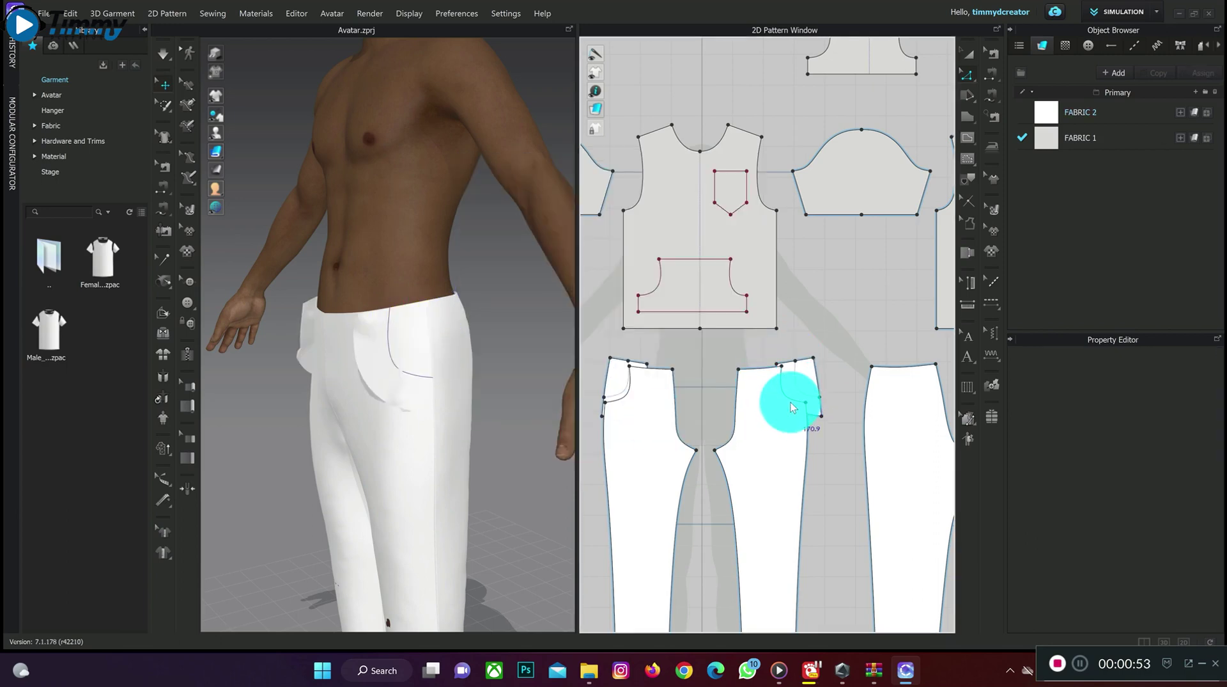
Free-sew the pocket piece's extended side edge to the trouser front's side seam below the pocket opening, over about 62 mm.
key("b")
left_click(994, 97)
left_click(790, 385)
left_click(821, 403)
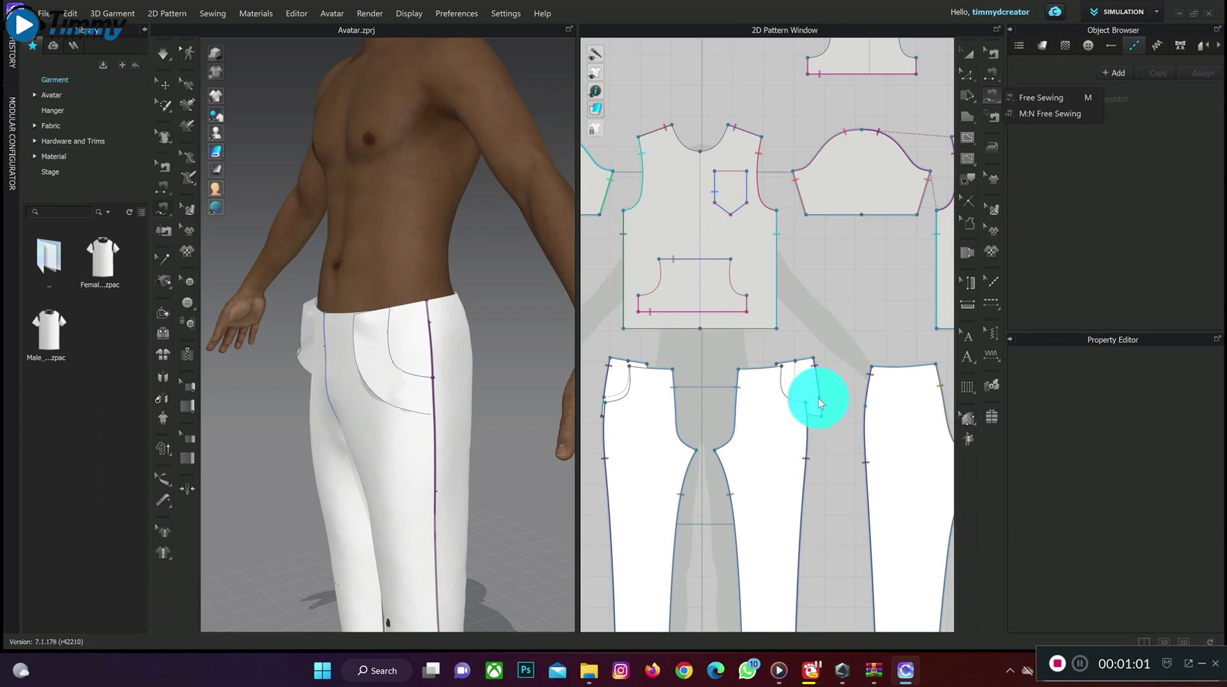
left_click(812, 425)
left_click(824, 399)
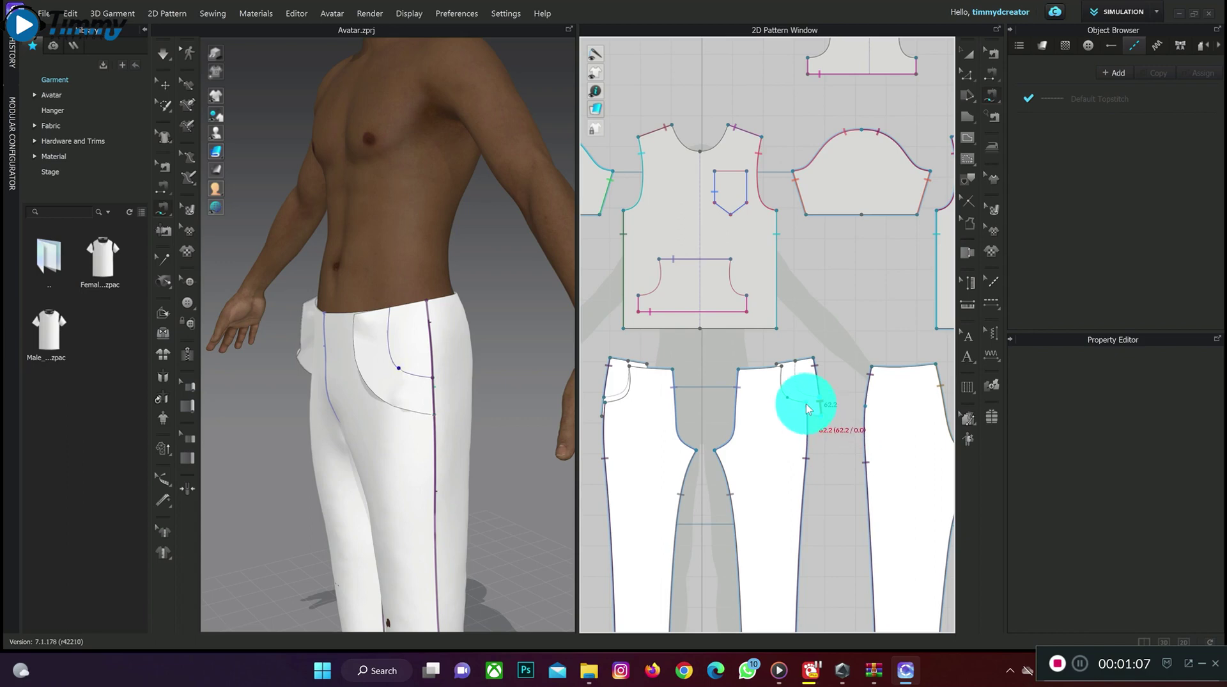
left_click(808, 409)
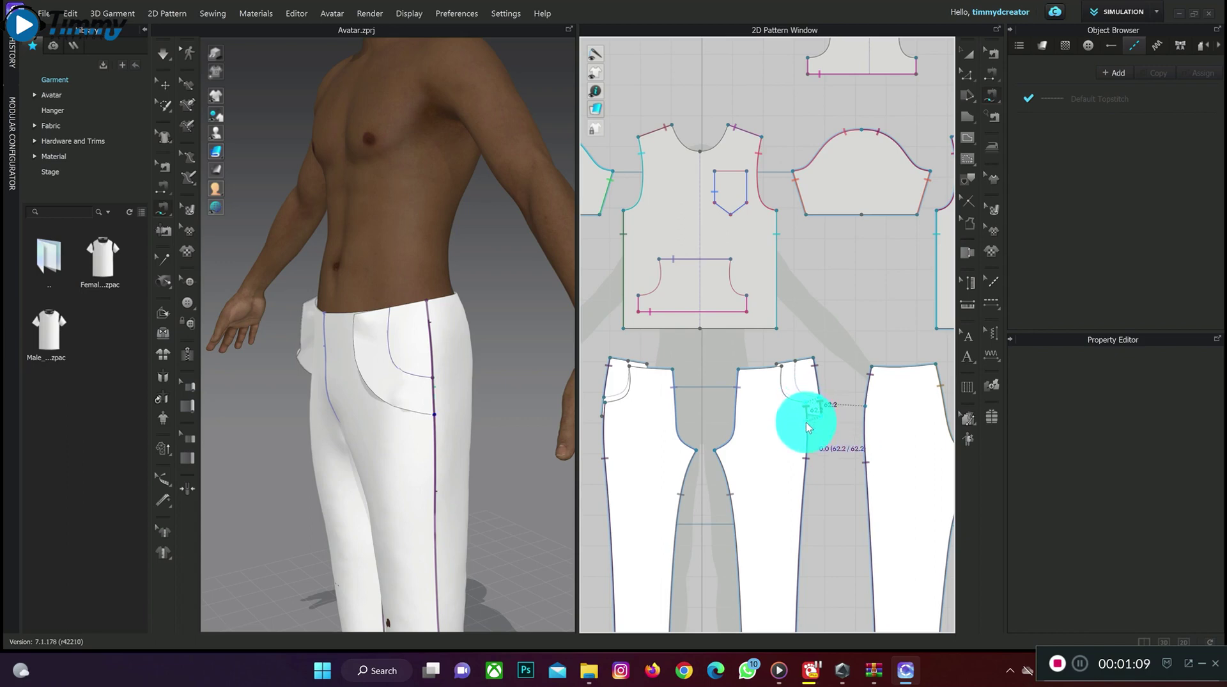
left_click(809, 426)
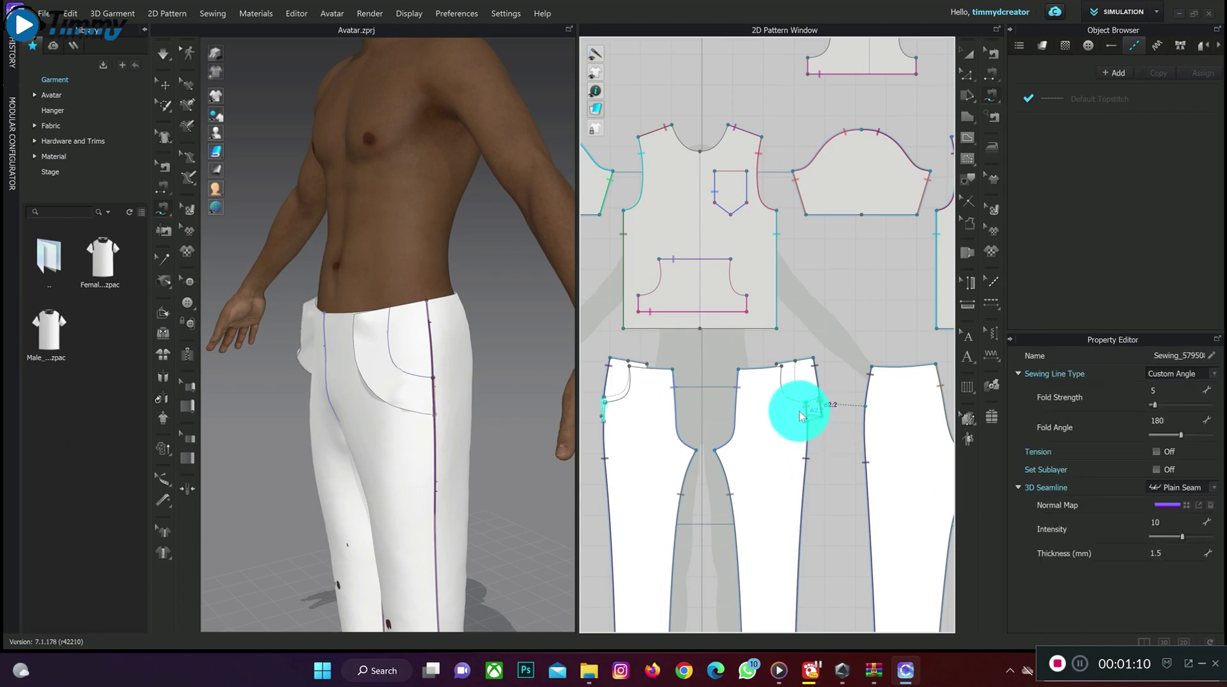
Free-sew the pocket piece's extended waist edge to the trouser front's waistline beside the pocket opening, over about 62 mm.
left_click(793, 363)
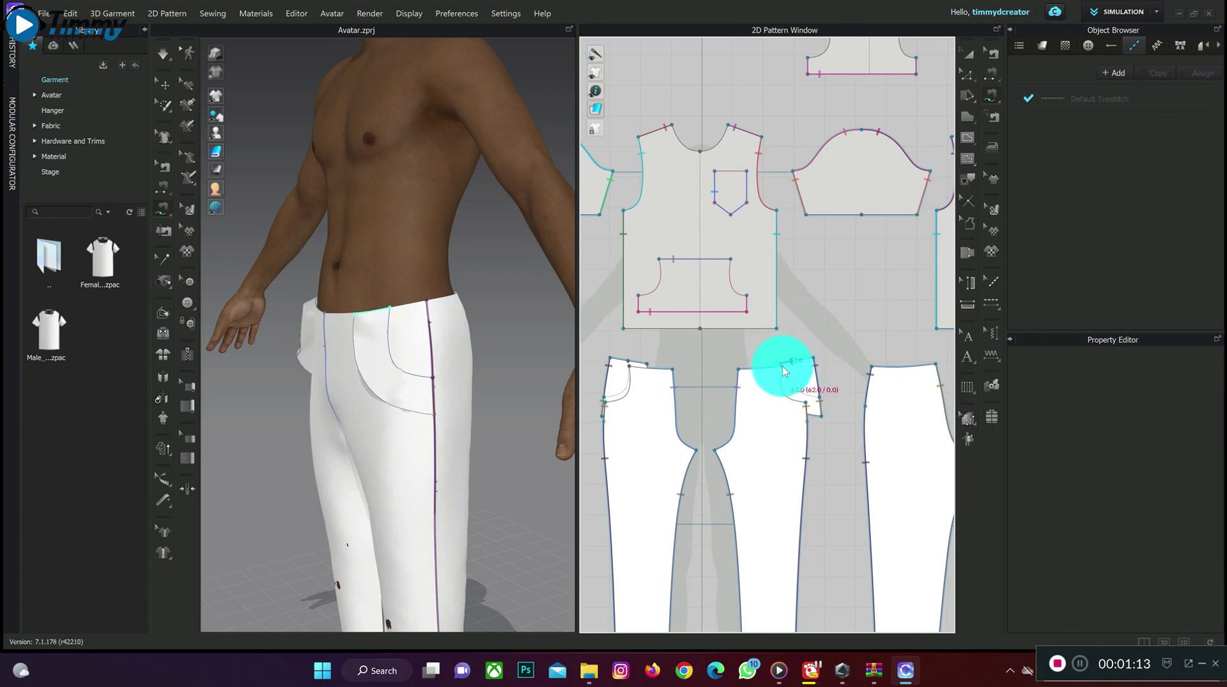
left_click(770, 361)
scroll(602, 359, "down", 4)
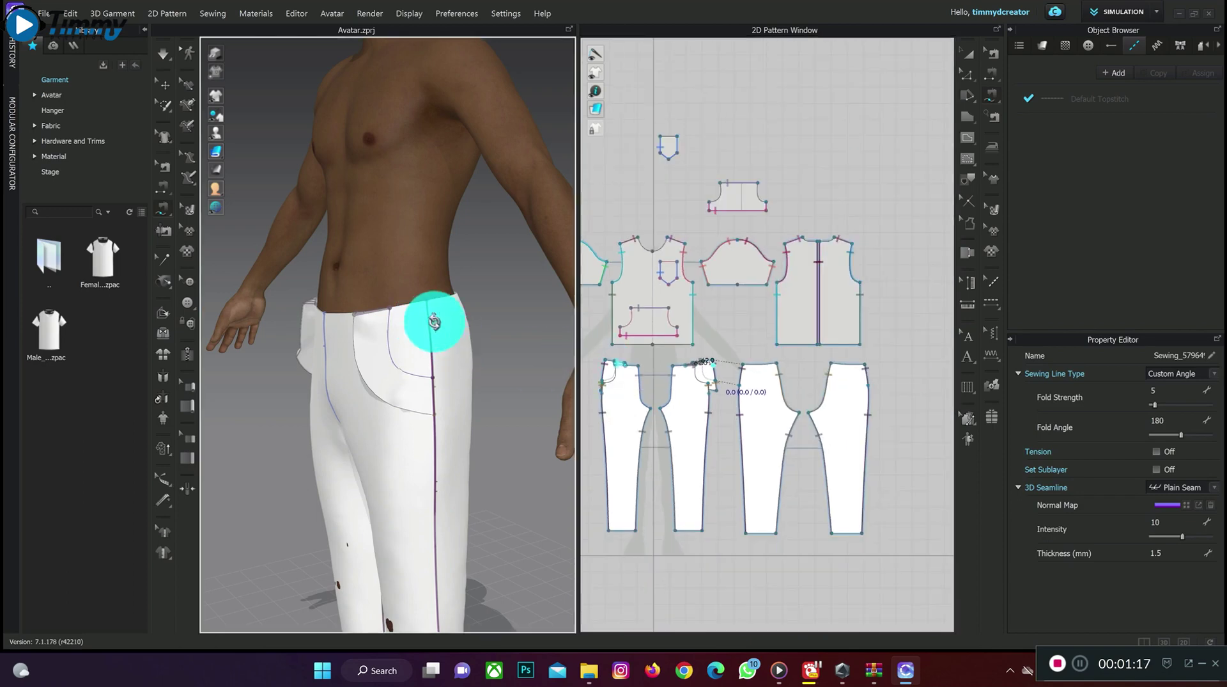
Select both trouser pocket pieces and set their simulation layer to -1.
key("2")
scroll(640, 335, "up", 2)
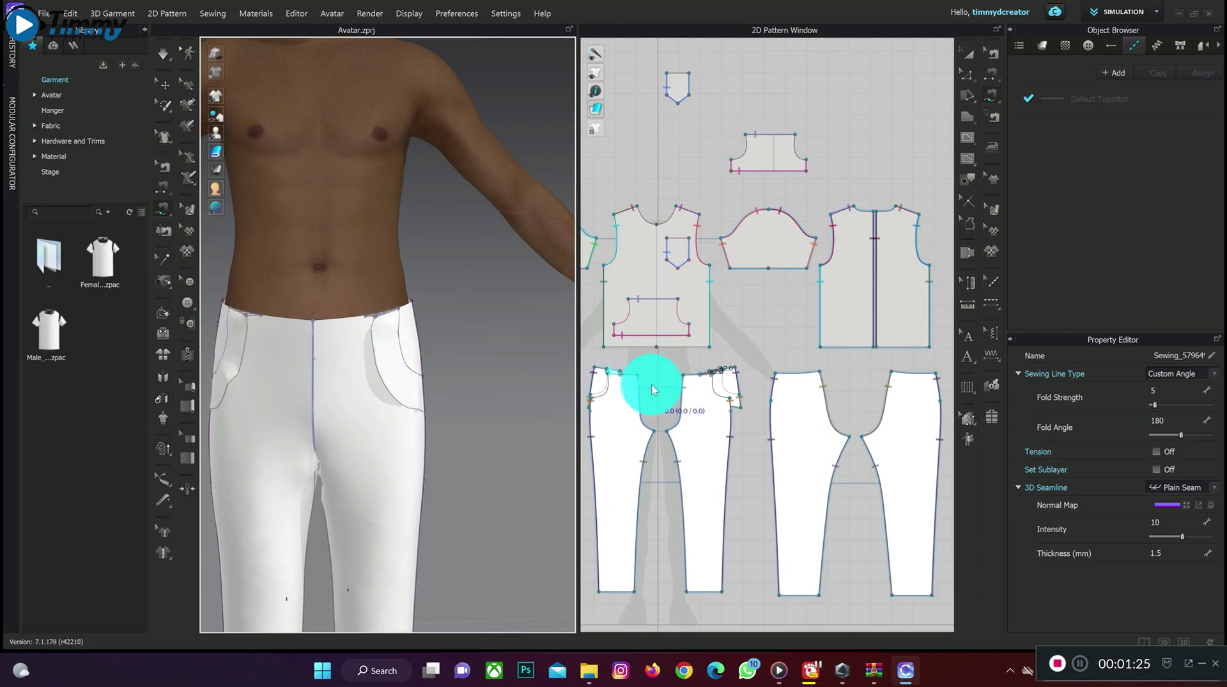
key("a")
left_click(731, 379)
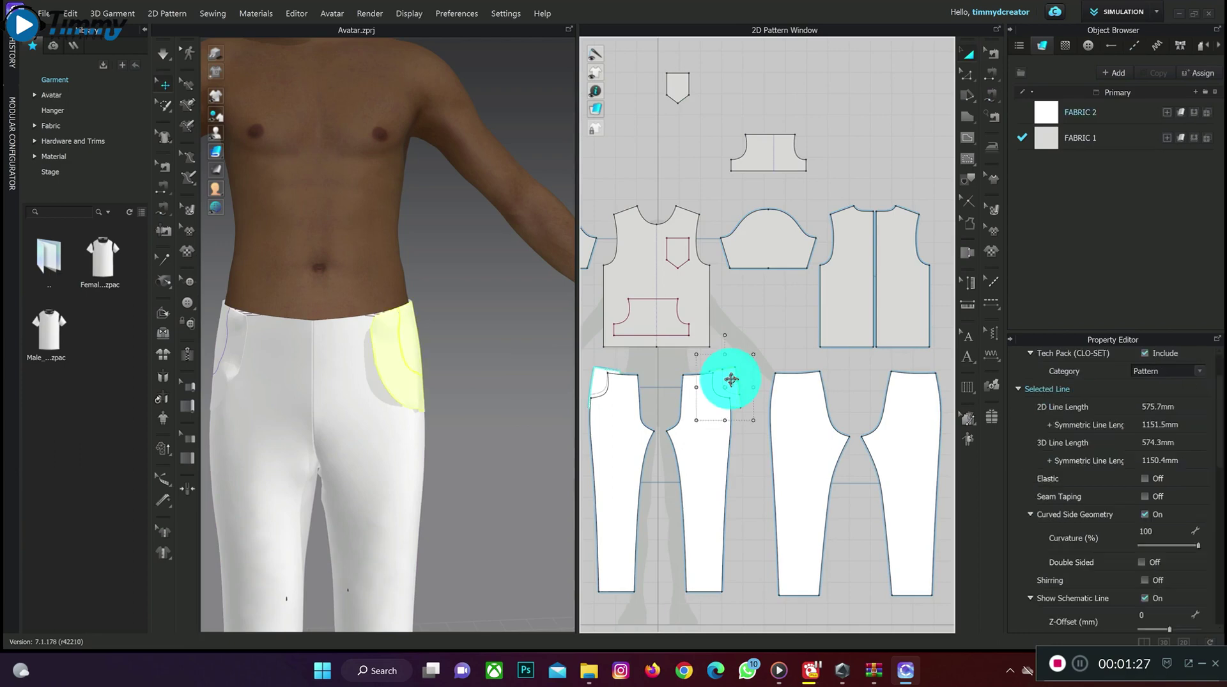
left_click(595, 370, "shift")
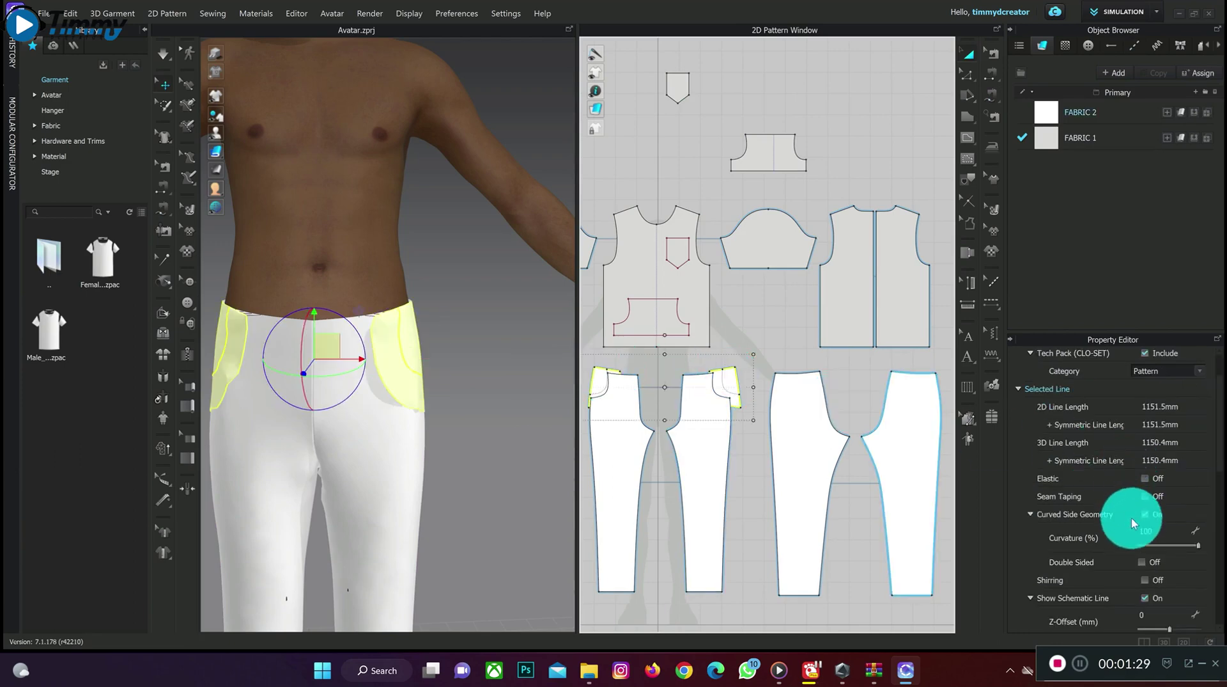
scroll(1121, 496, "down", 5)
left_click(1144, 490)
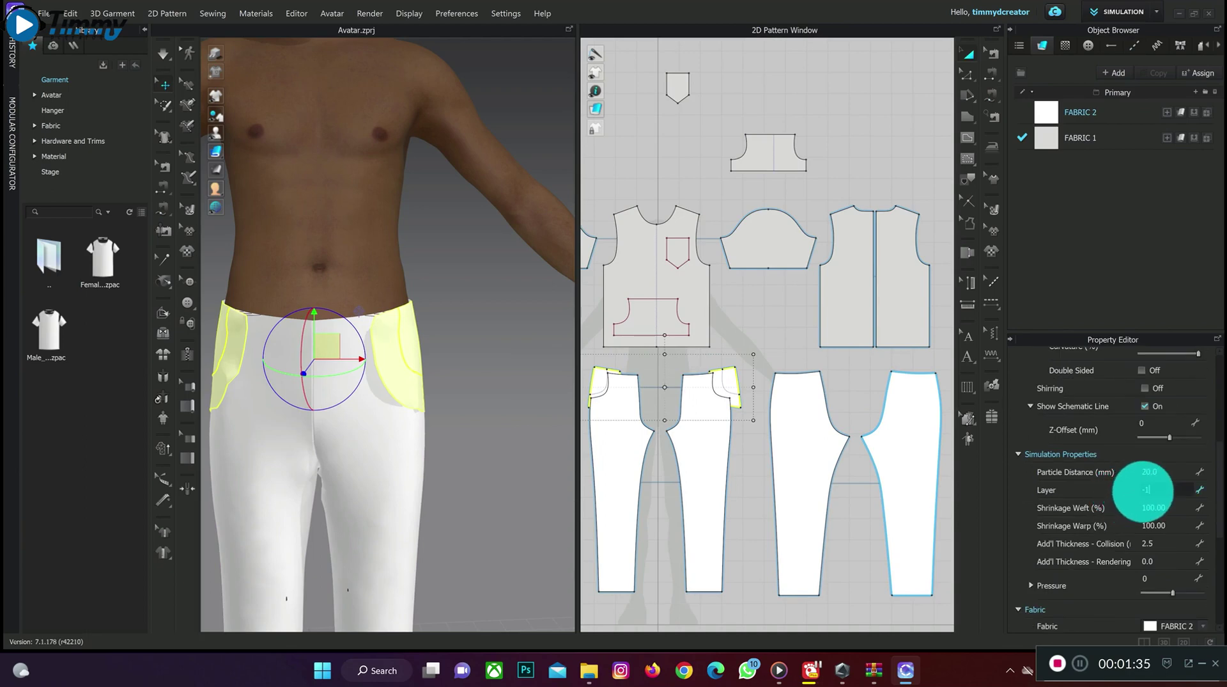
key("Return")
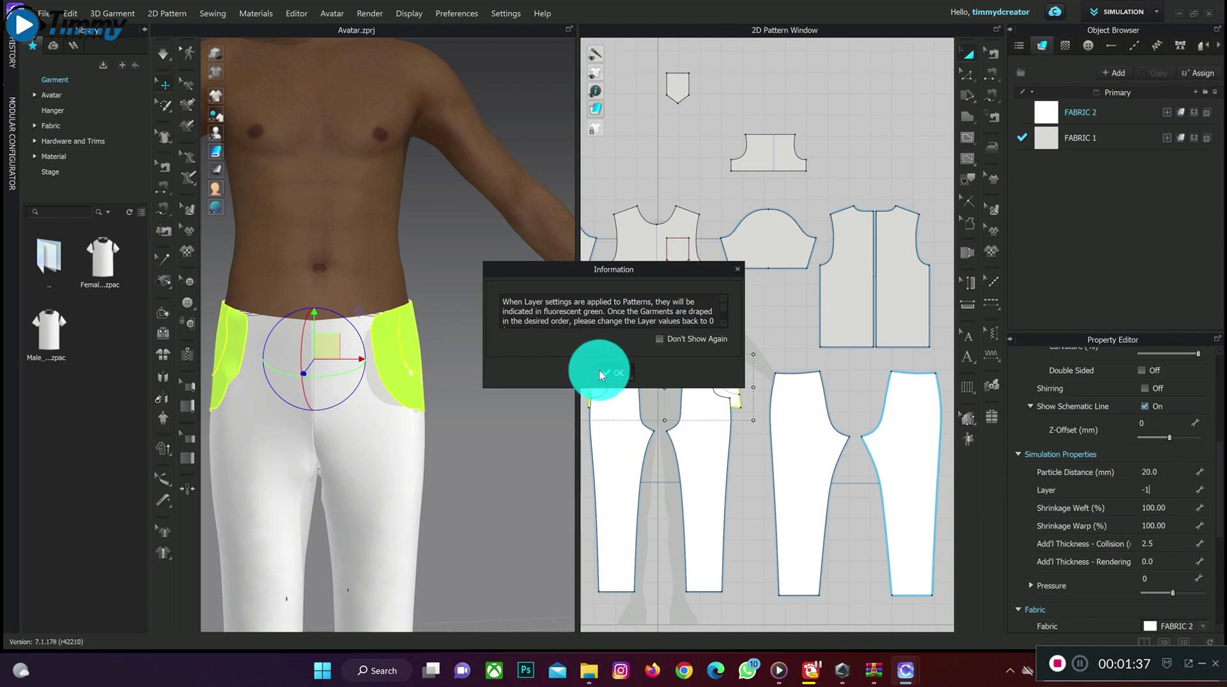
left_click(600, 370)
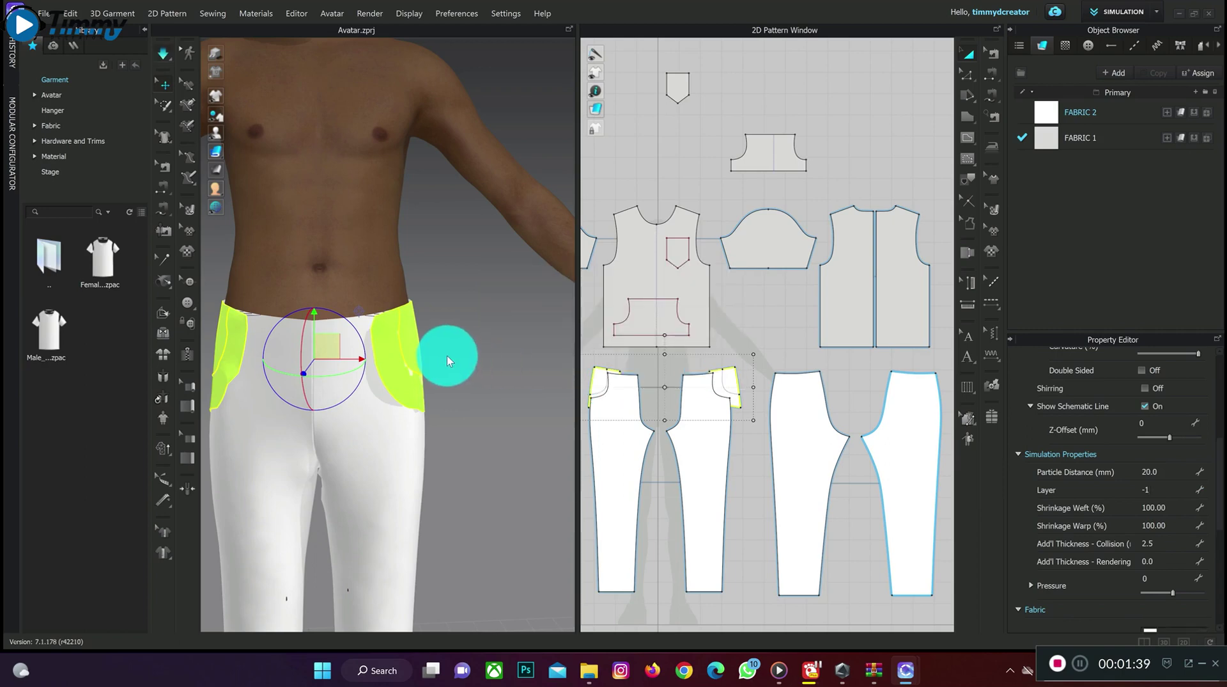
Simulate the trousers to drape the pocket pieces behind the fronts, and set the pocket pieces' layer back to 0.
key("space")
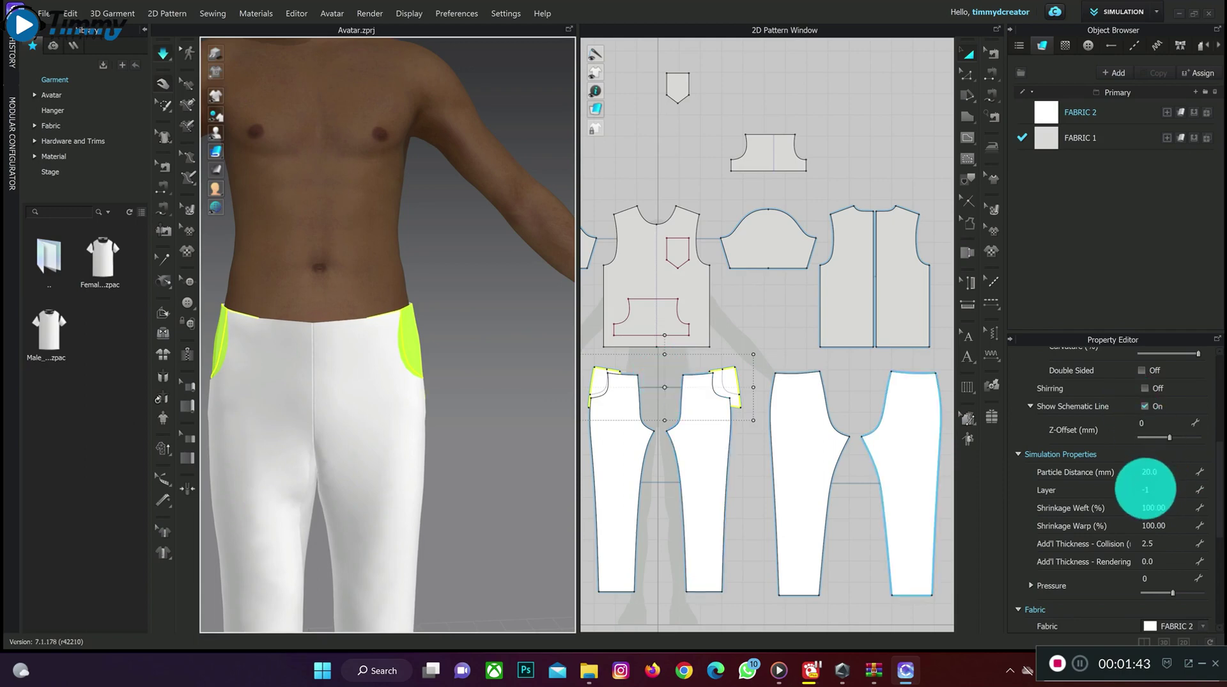
left_click(1146, 489)
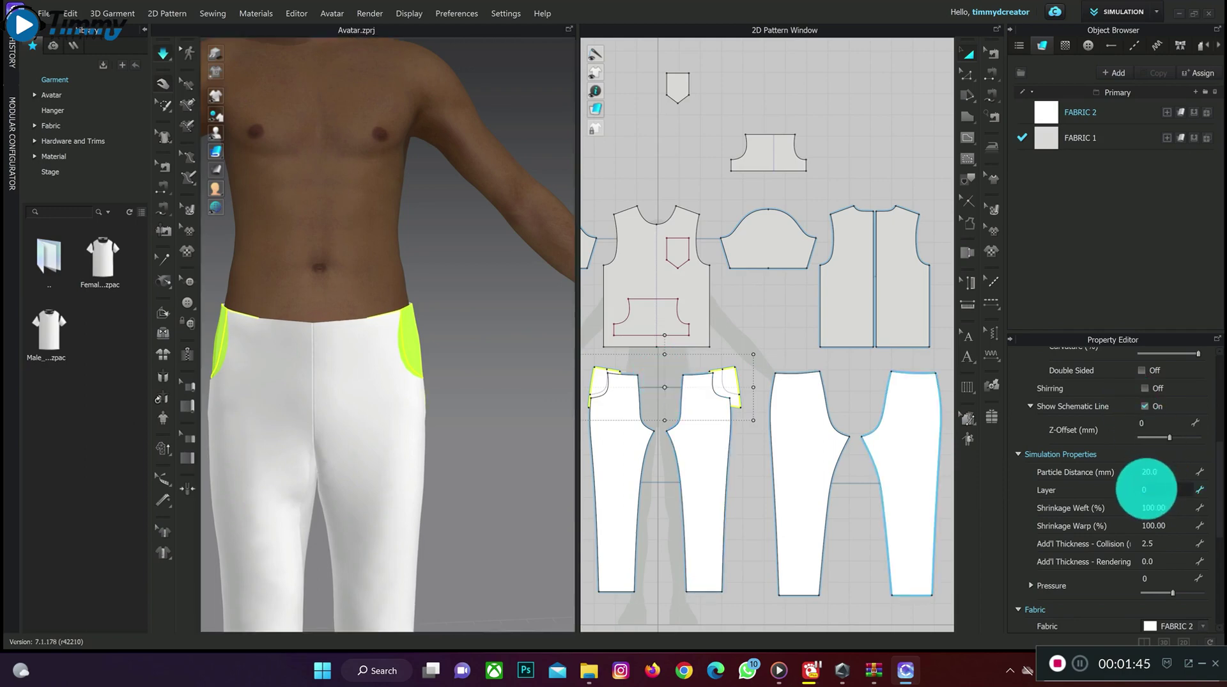
Inspect the finished side pockets from several angles, pulling the trouser front's fabric near the pocket opening during simulation.
right_click_drag(472, 361, 493, 416)
key("q")
left_click(524, 387)
right_click_drag(520, 375, 370, 452)
left_click(348, 447)
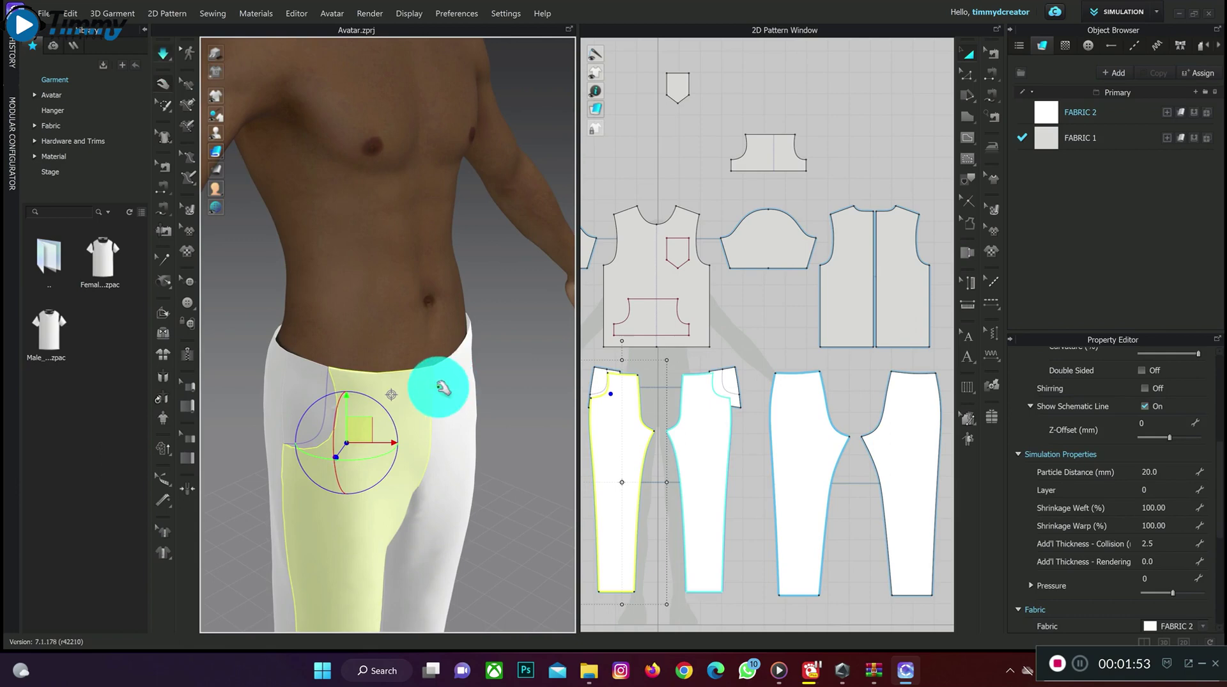
left_click_drag(353, 438, 383, 322)
right_click_drag(383, 322, 351, 334)
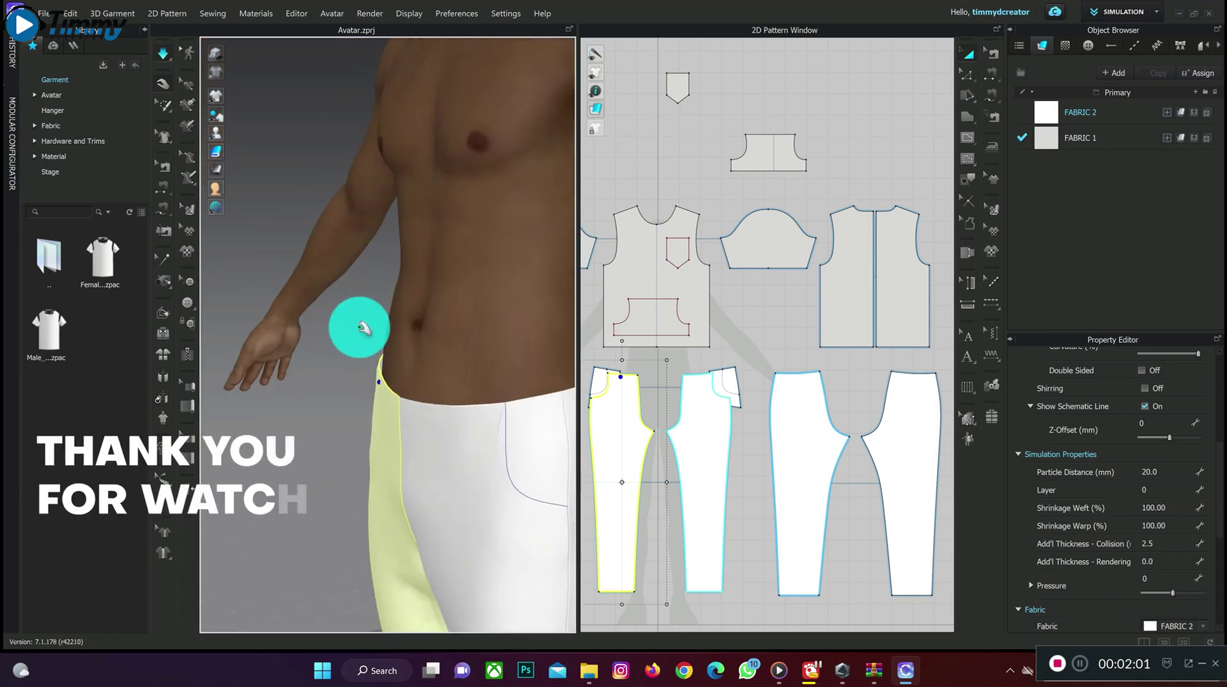